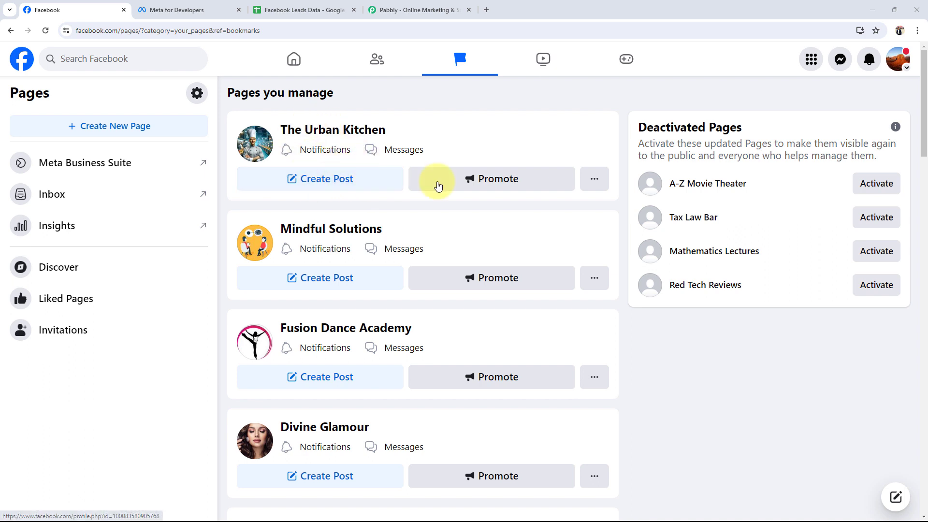
- Look over the header columns of the Facebook Leads Data spreadsheet and return to the Facebook pages list
{"action": "left_click", "coordinate": [300, 9]}
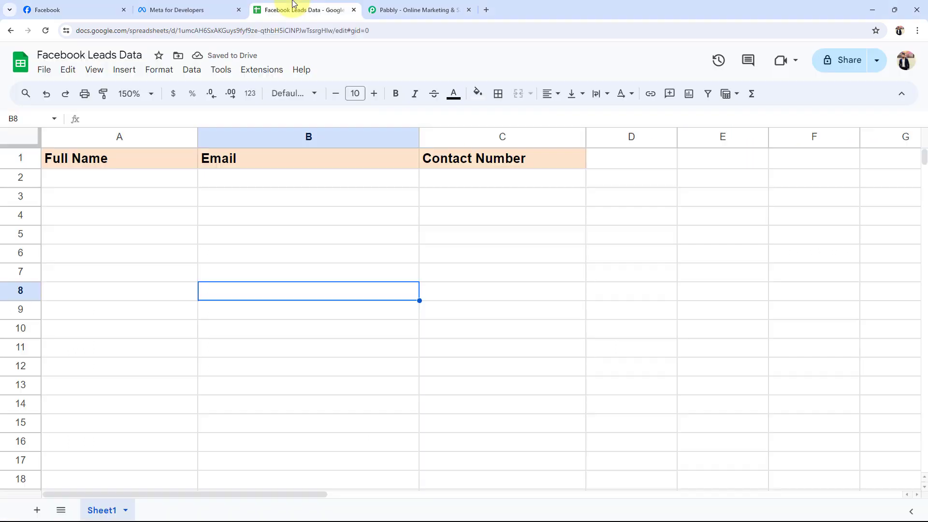
{"action": "left_click", "coordinate": [124, 180]}
{"action": "left_click", "coordinate": [127, 234]}
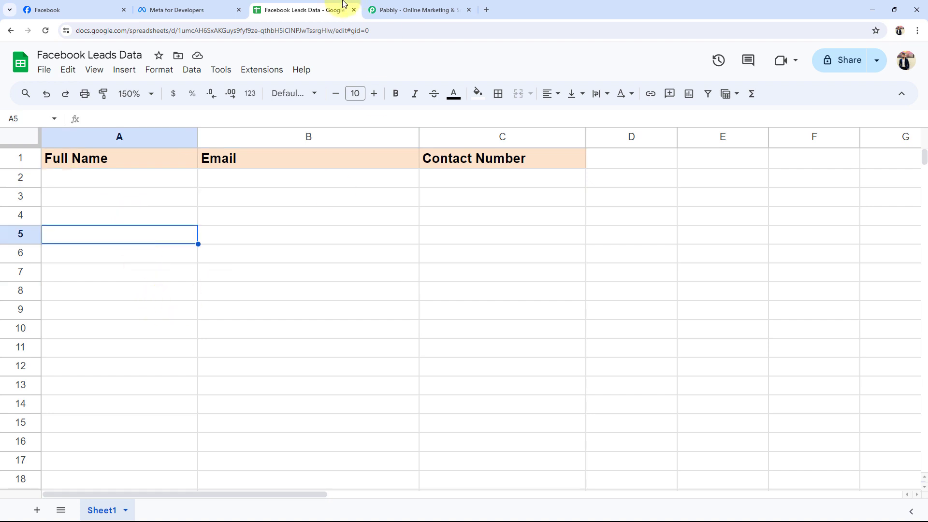
{"action": "left_click", "coordinate": [61, 7]}
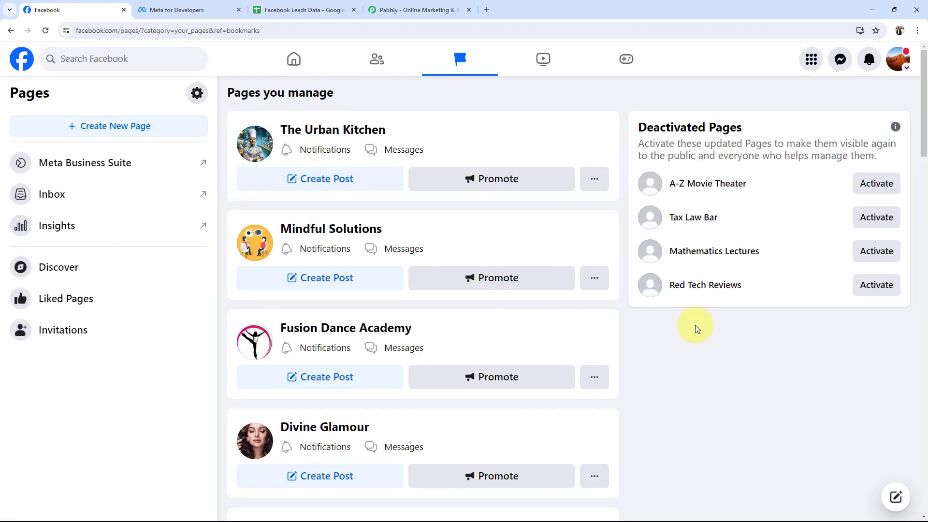
- Switch to the Pabbly website, sign in and open the Pabbly Connect app
{"action": "left_click", "coordinate": [387, 10]}
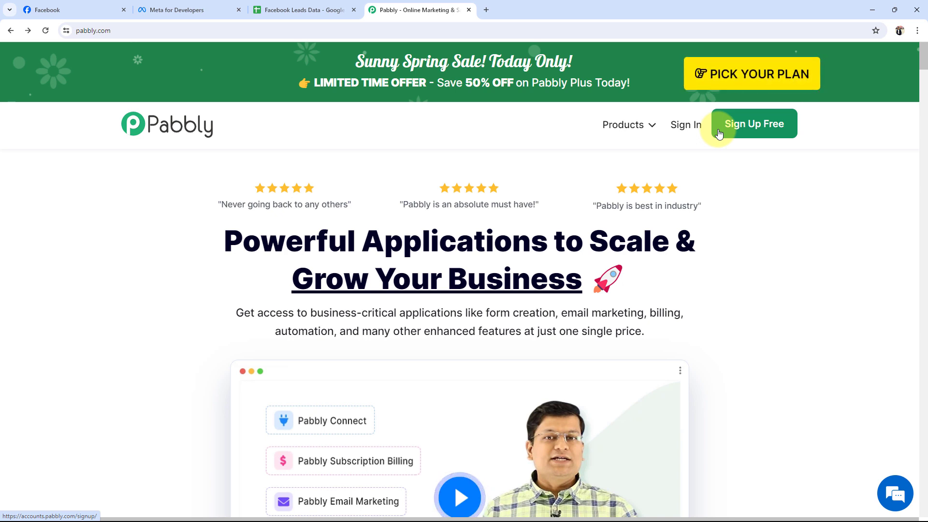
{"action": "left_click", "coordinate": [680, 127]}
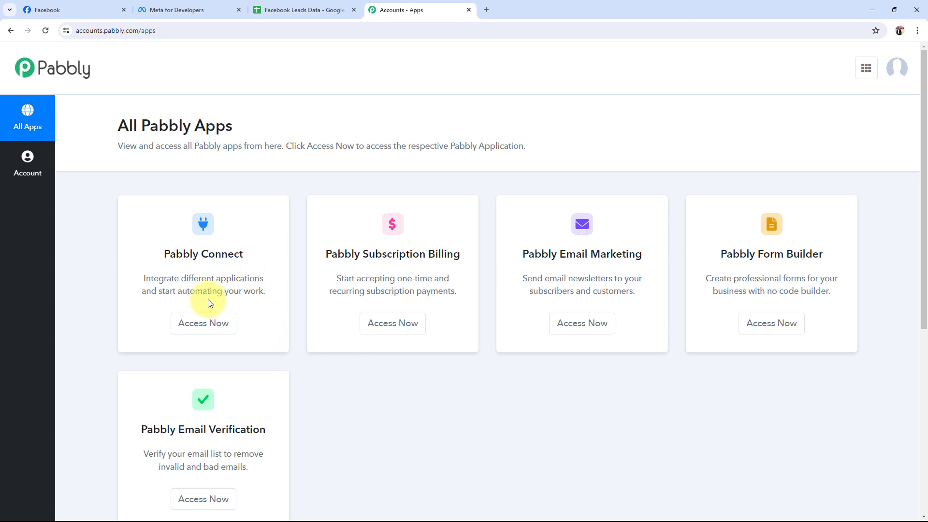
{"action": "left_click_drag", "start_coordinate": [164, 254], "coordinate": [258, 250]}
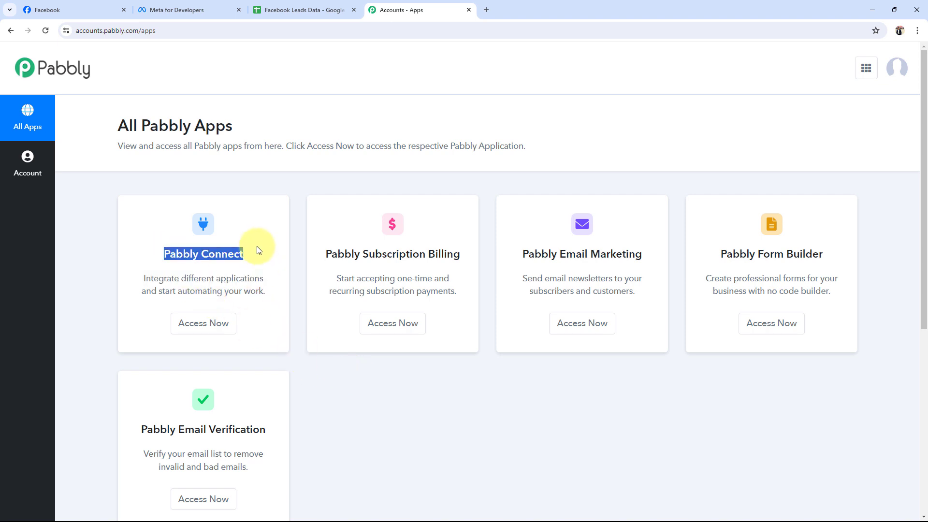
{"action": "left_click", "coordinate": [198, 324]}
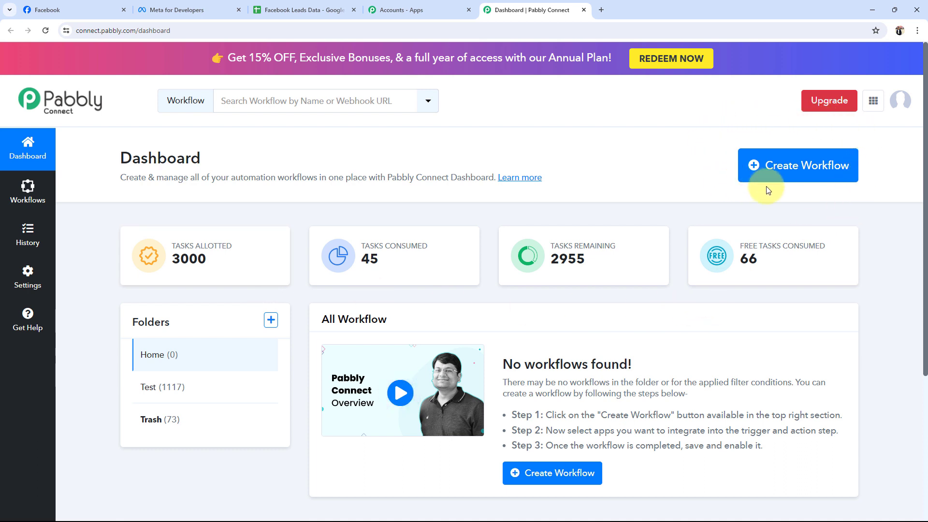
- Create a workflow named "Add Facebook Leads to Google Sheets for Cloud Kitchen Business" in the Home folder
{"action": "left_click", "coordinate": [803, 169]}
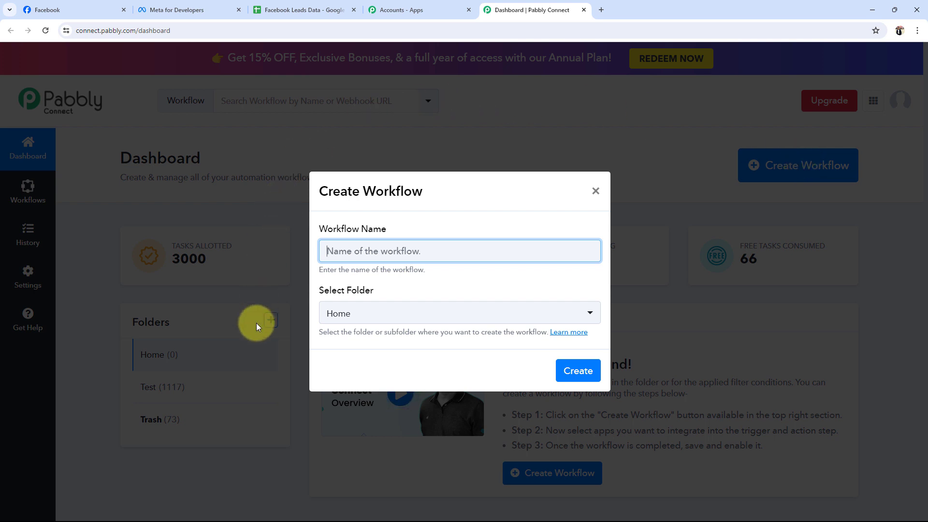
{"action": "key", "text": "ctrl+v"}
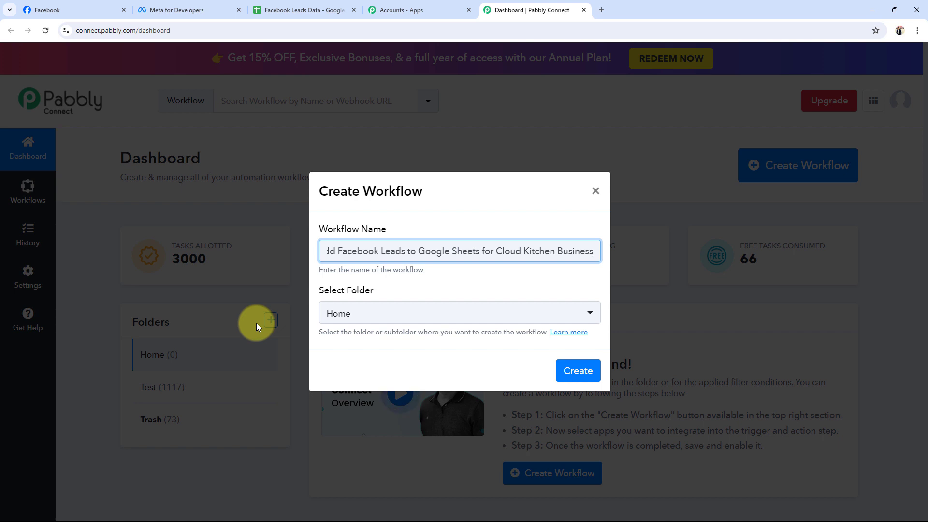
{"action": "left_click", "coordinate": [363, 309]}
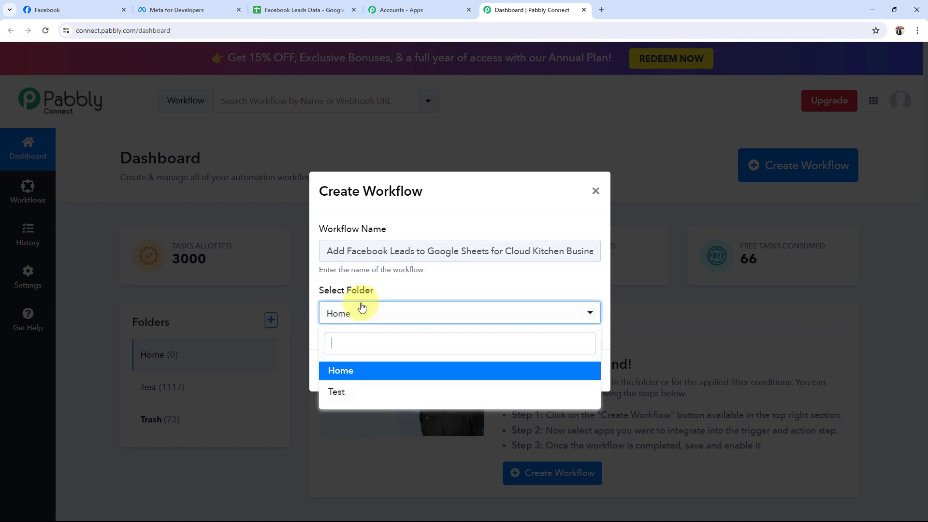
{"action": "left_click", "coordinate": [338, 368]}
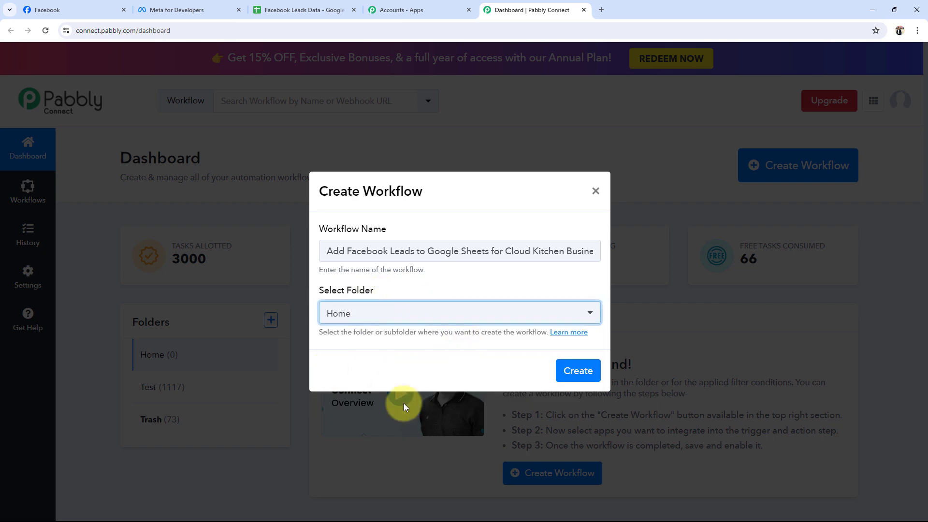
{"action": "left_click", "coordinate": [577, 371]}
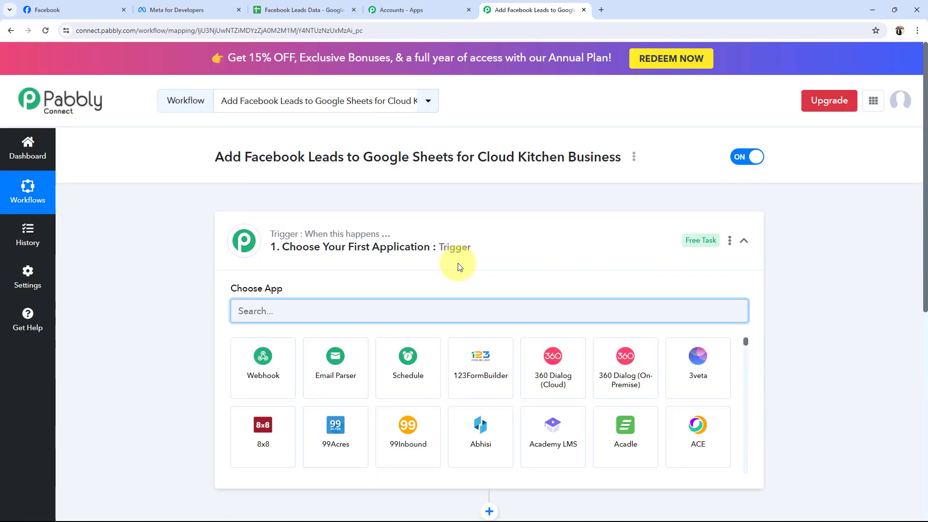
- Review The Urban Kitchen page on Facebook and the name, email and contact number columns of the leads spreadsheet
{"action": "left_click", "coordinate": [452, 246]}
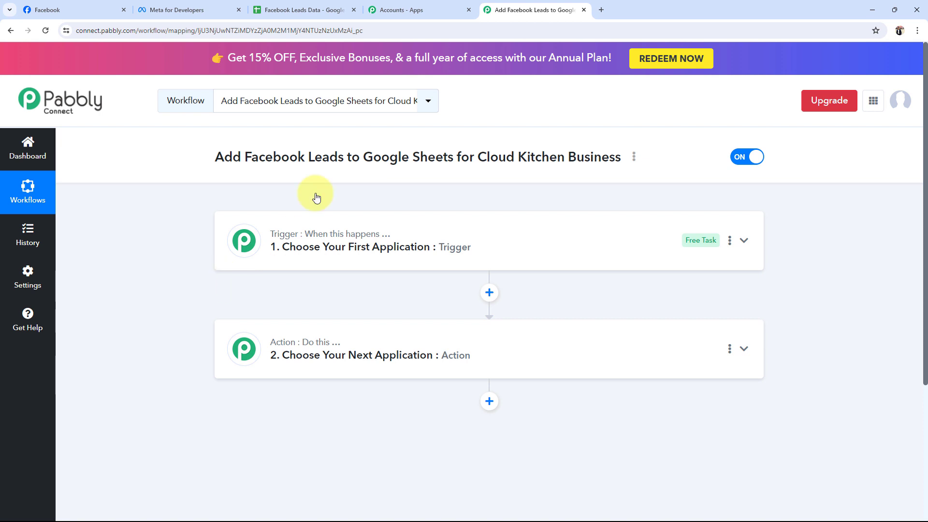
{"action": "left_click", "coordinate": [72, 9]}
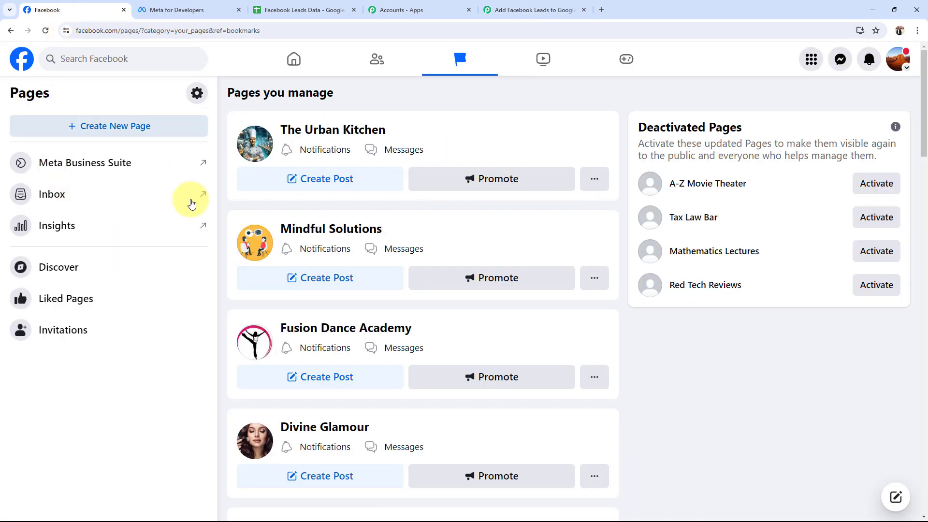
{"action": "left_click", "coordinate": [331, 135]}
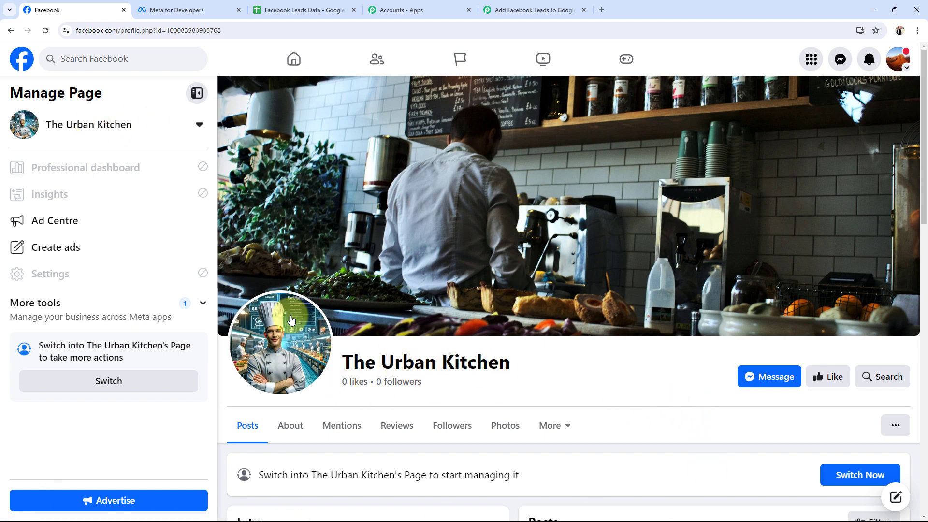
{"action": "left_click", "coordinate": [309, 10]}
{"action": "left_click", "coordinate": [115, 177]}
{"action": "left_click", "coordinate": [249, 183]}
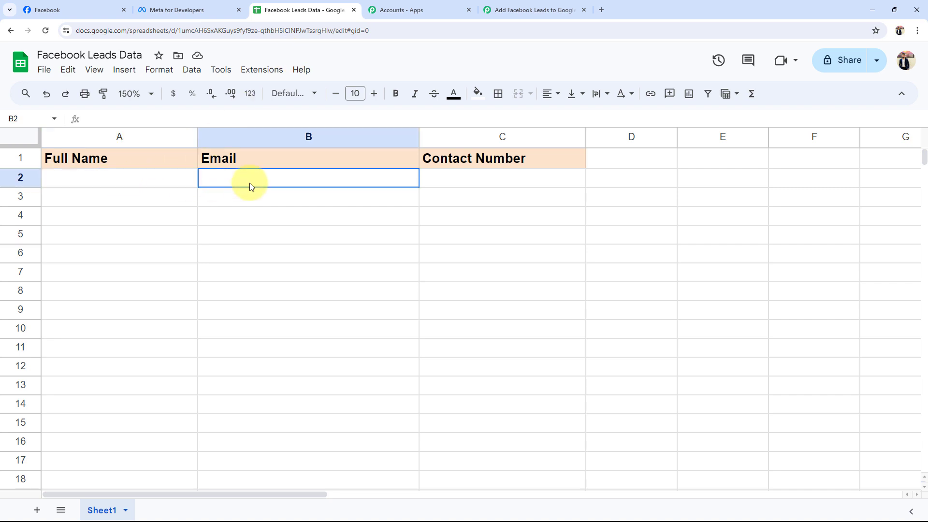
{"action": "left_click", "coordinate": [529, 187]}
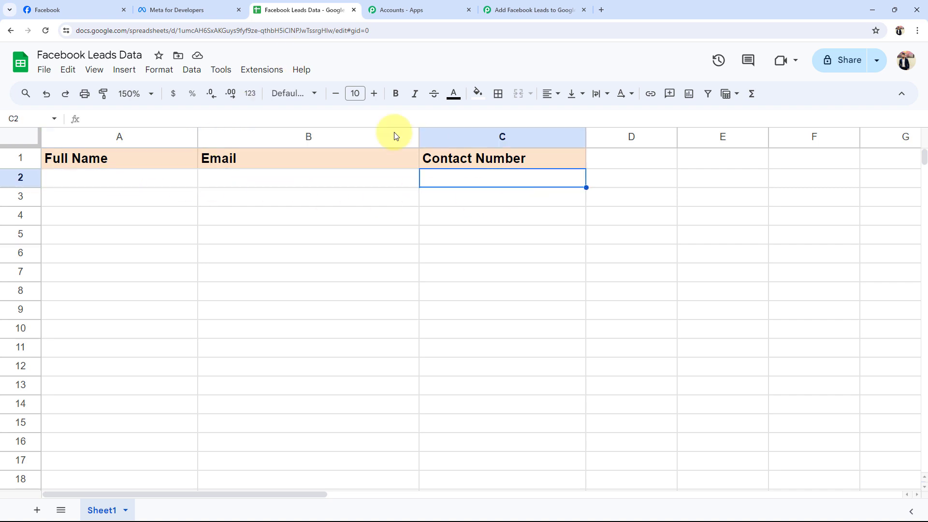
{"action": "left_click", "coordinate": [394, 370]}
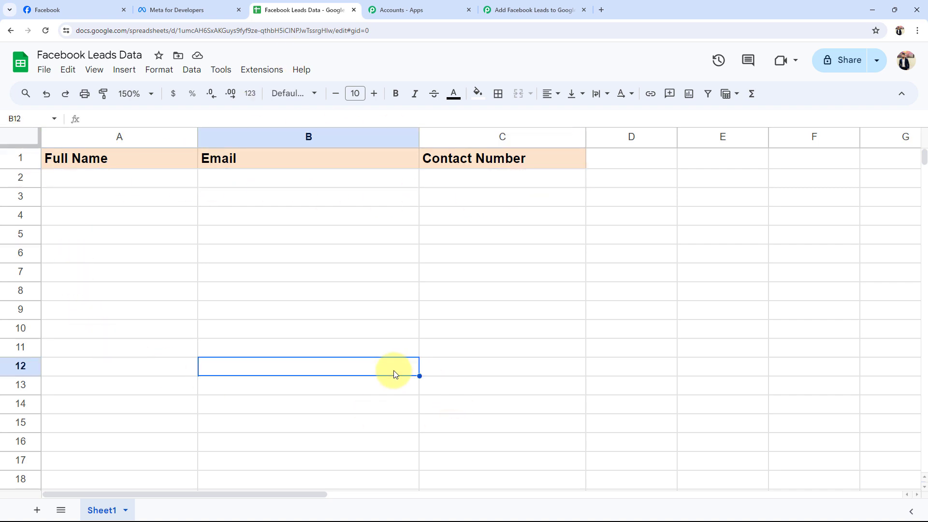
- Return to the Pabbly Connect workflow and set its trigger to Facebook Lead Ads with the event New Lead (Instant)
{"action": "left_click", "coordinate": [491, 8]}
{"action": "left_click", "coordinate": [336, 234]}
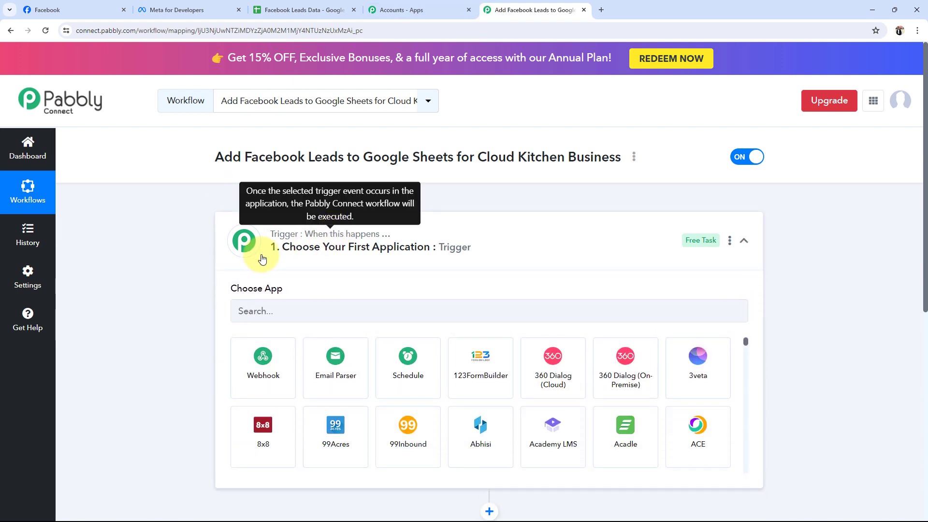
{"action": "left_click", "coordinate": [257, 310]}
{"action": "type", "text": "f"}
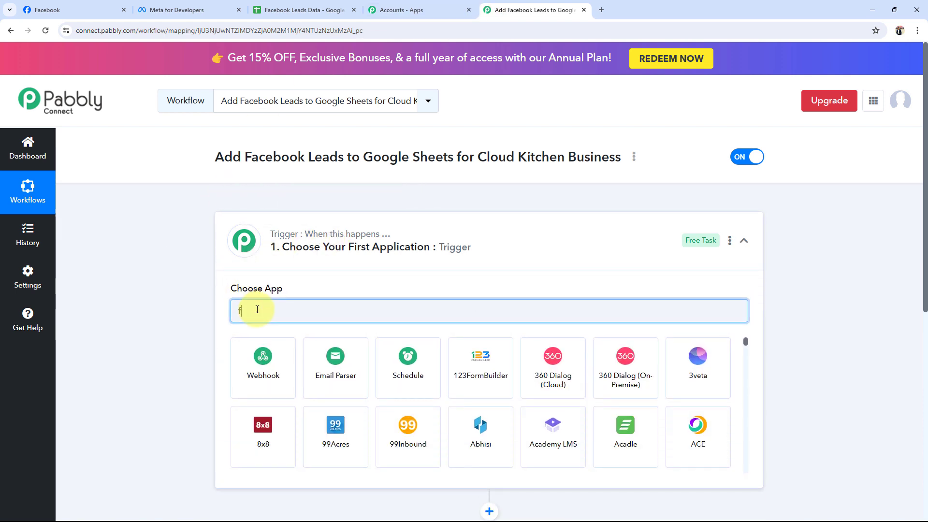
{"action": "type", "text": "ace"}
{"action": "left_click", "coordinate": [263, 361]}
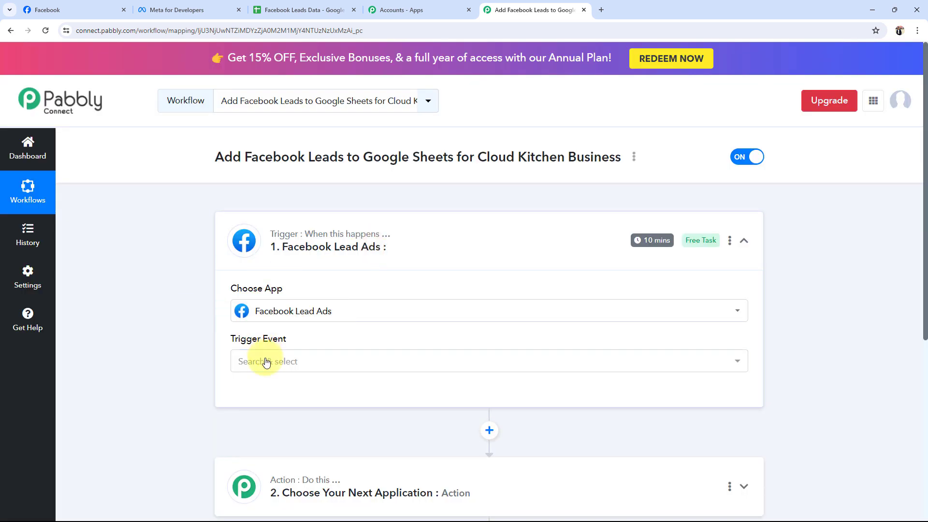
{"action": "left_click", "coordinate": [266, 361]}
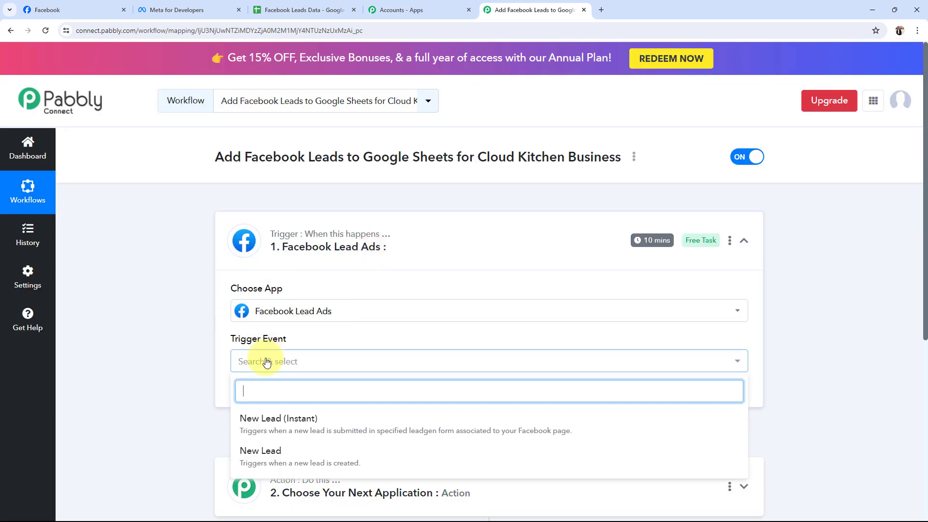
{"action": "left_click", "coordinate": [278, 418]}
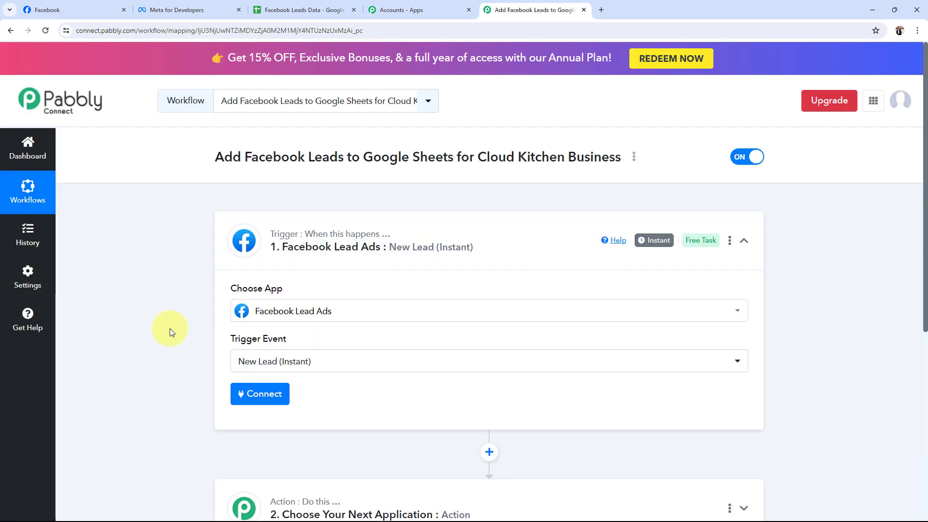
- Set the workflow's action step to Google Sheets with the event Add New Row
{"action": "scroll", "coordinate": [170, 329], "scroll_direction": "down", "scroll_amount": 3}
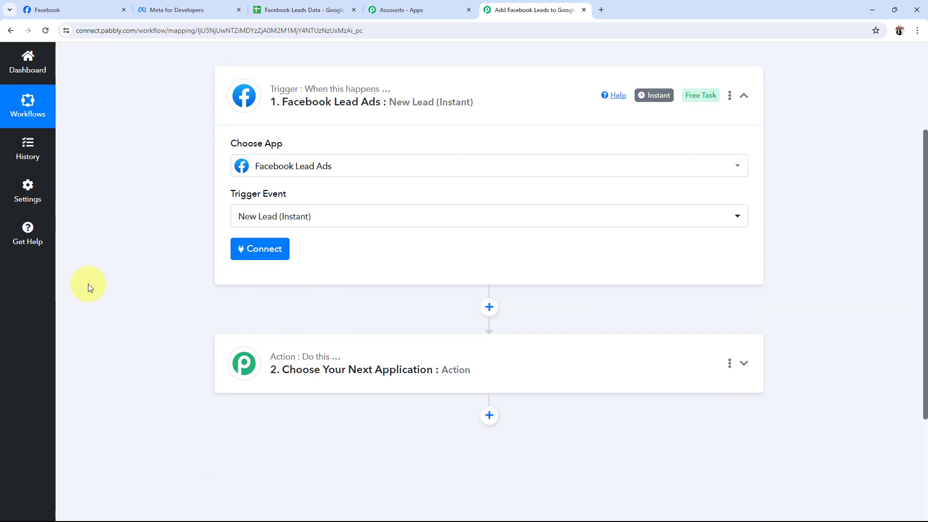
{"action": "left_click", "coordinate": [300, 369]}
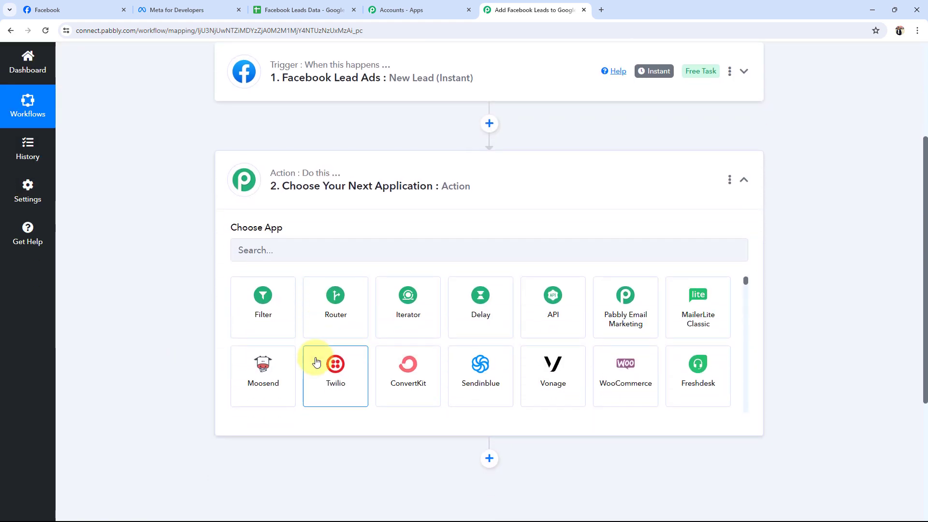
{"action": "left_click", "coordinate": [259, 240]}
{"action": "type", "text": "goog"}
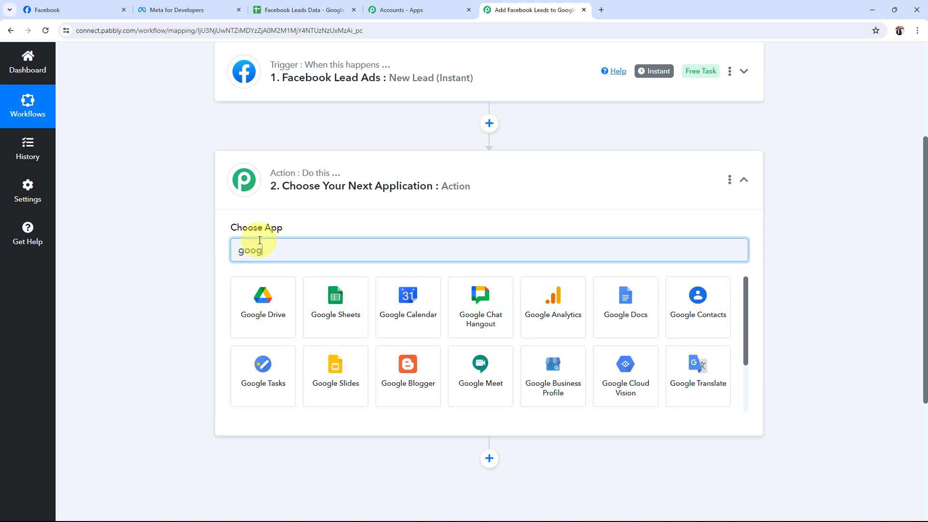
{"action": "left_click", "coordinate": [310, 305]}
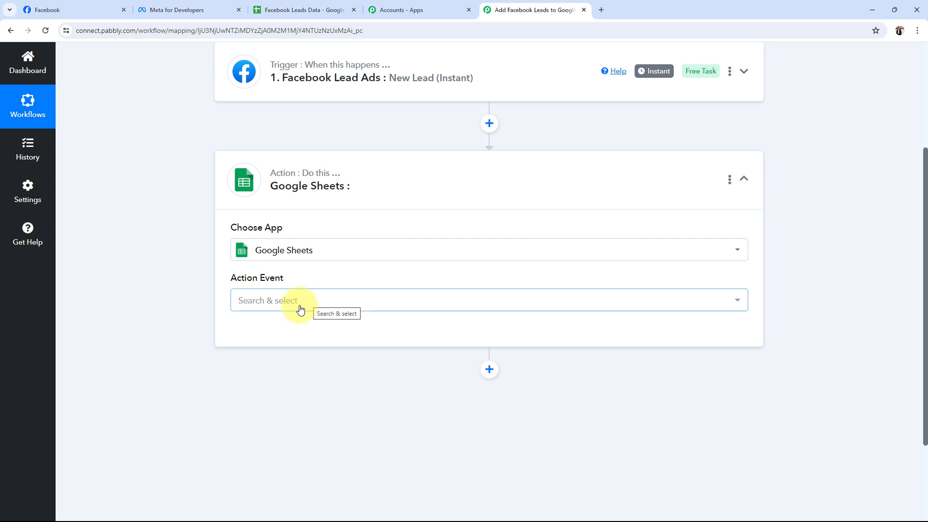
{"action": "left_click", "coordinate": [299, 309]}
{"action": "left_click", "coordinate": [293, 116]}
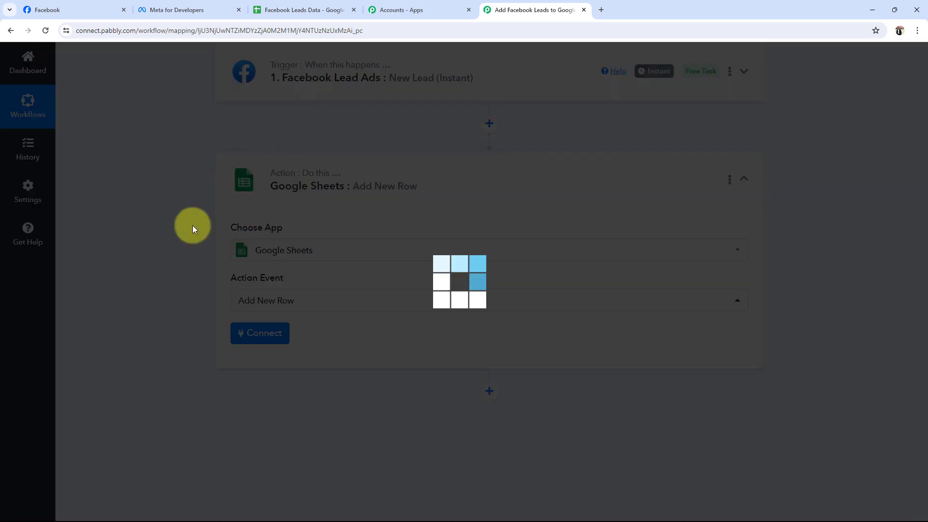
{"action": "left_click", "coordinate": [329, 203]}
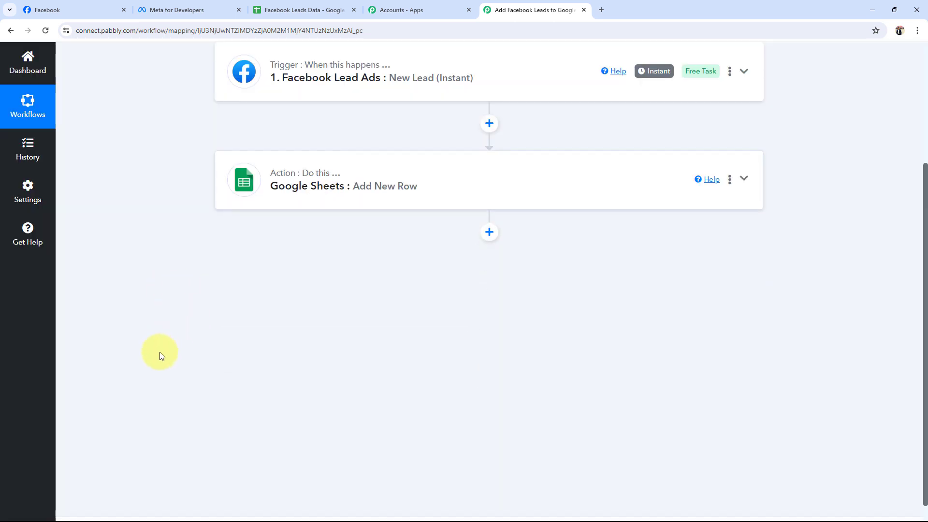
{"action": "scroll", "coordinate": [161, 354], "scroll_direction": "up", "scroll_amount": 3}
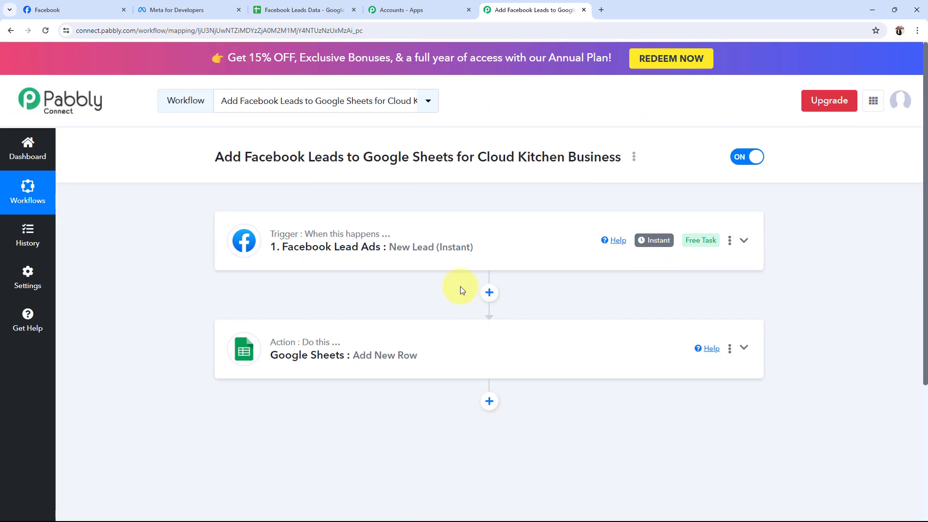
- Connect the Facebook Lead Ads trigger to the Facebook account through a new connection
{"action": "left_click", "coordinate": [370, 243]}
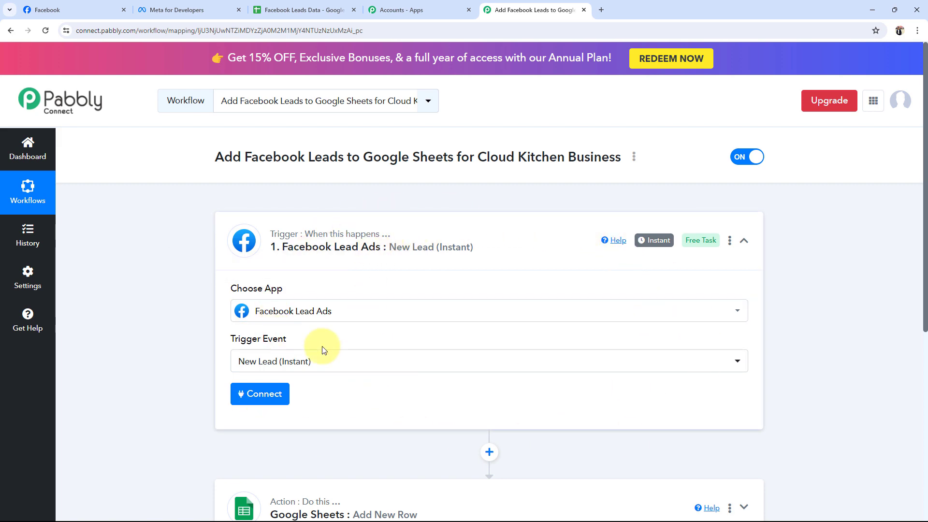
{"action": "left_click", "coordinate": [257, 395]}
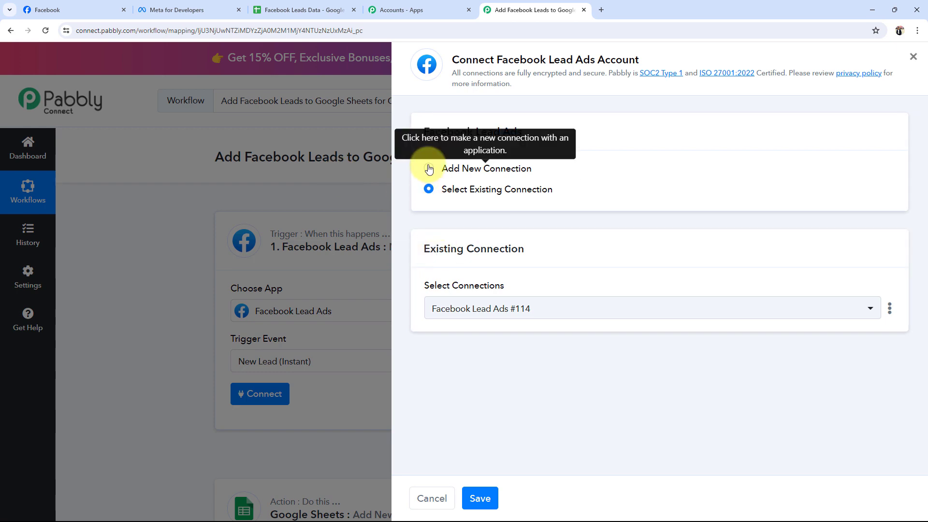
{"action": "left_click", "coordinate": [429, 168]}
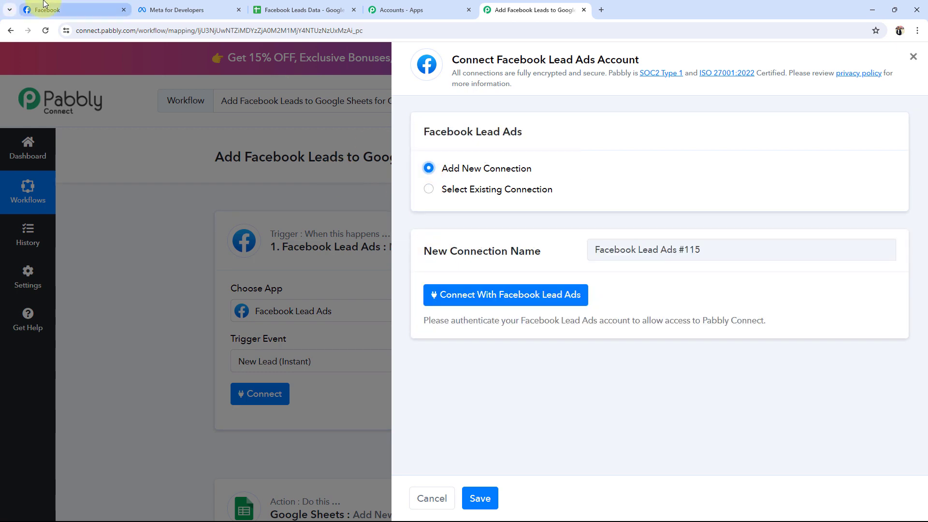
{"action": "left_click", "coordinate": [29, 10]}
{"action": "left_click", "coordinate": [502, 10]}
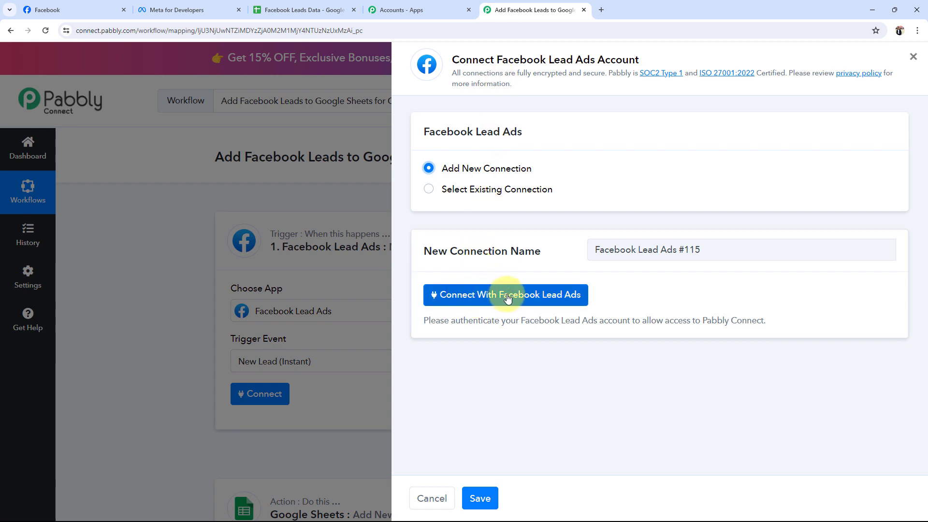
{"action": "left_click", "coordinate": [483, 296]}
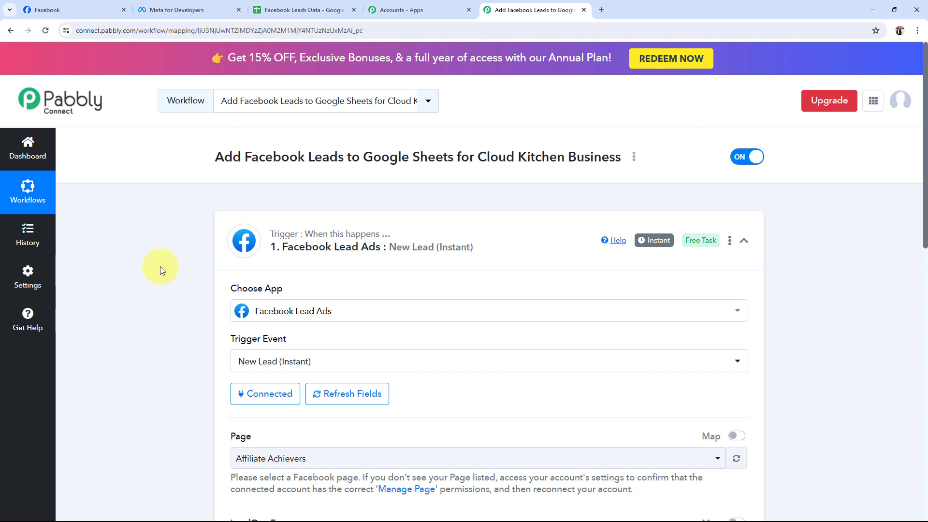
- Set the Facebook Lead Ads trigger's page to The Urban Kitchen, checking the page name on Facebook first
{"action": "scroll", "coordinate": [160, 265], "scroll_direction": "down", "scroll_amount": 5}
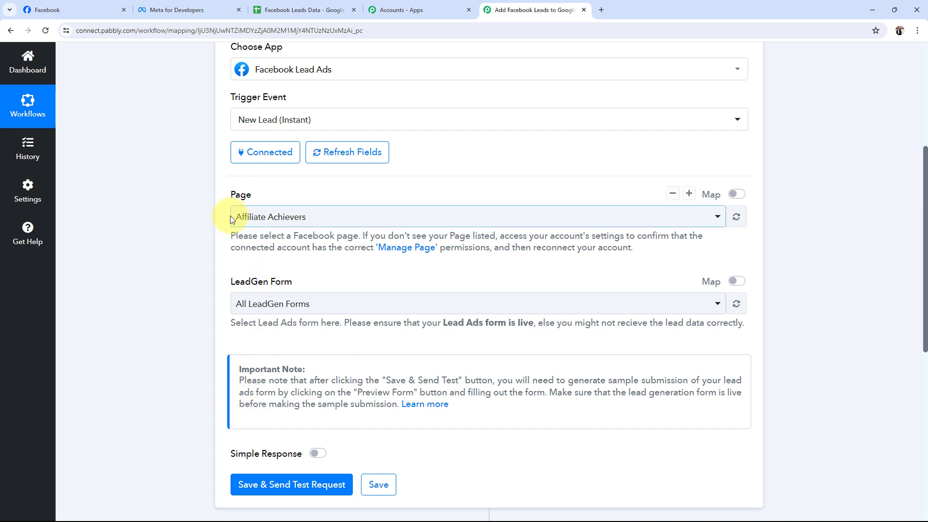
{"action": "left_click", "coordinate": [47, 9]}
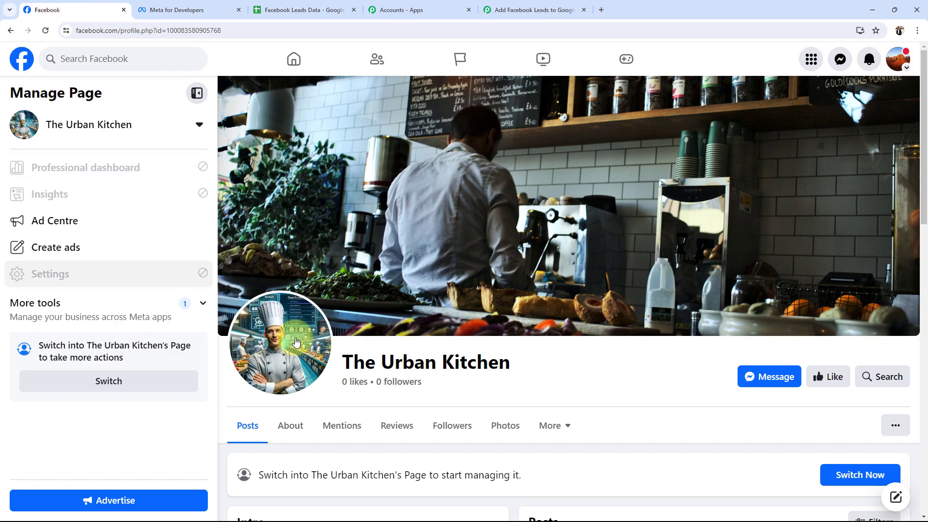
{"action": "left_click", "coordinate": [513, 6]}
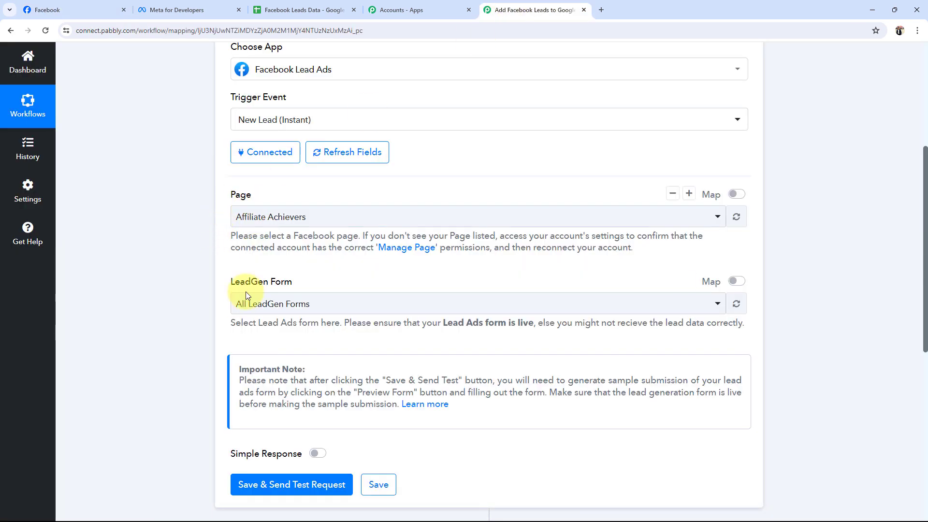
{"action": "left_click_drag", "start_coordinate": [229, 280], "coordinate": [314, 281]}
{"action": "left_click", "coordinate": [200, 277]}
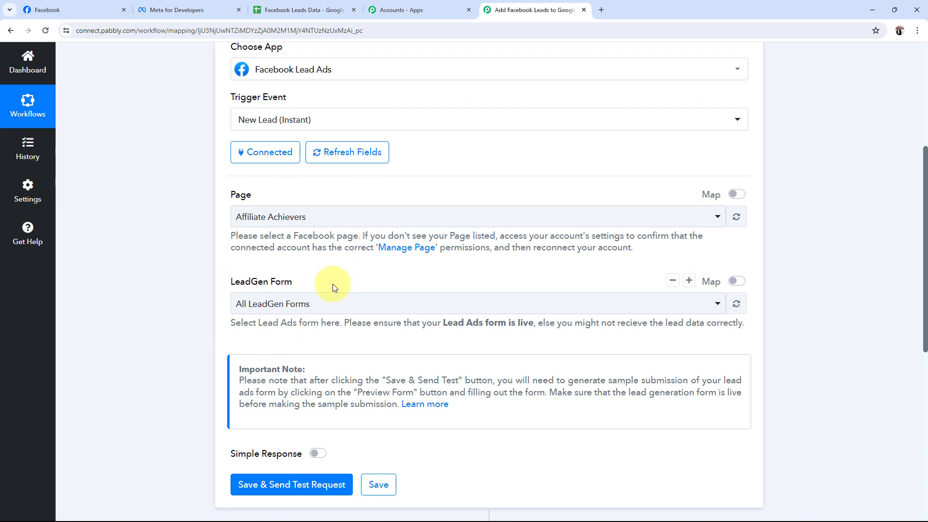
{"action": "left_click", "coordinate": [243, 222]}
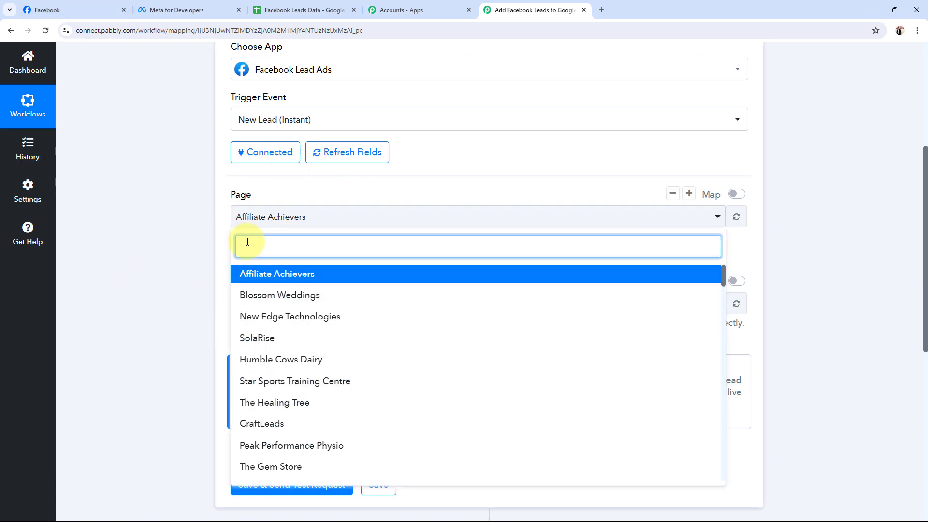
{"action": "type", "text": "the"}
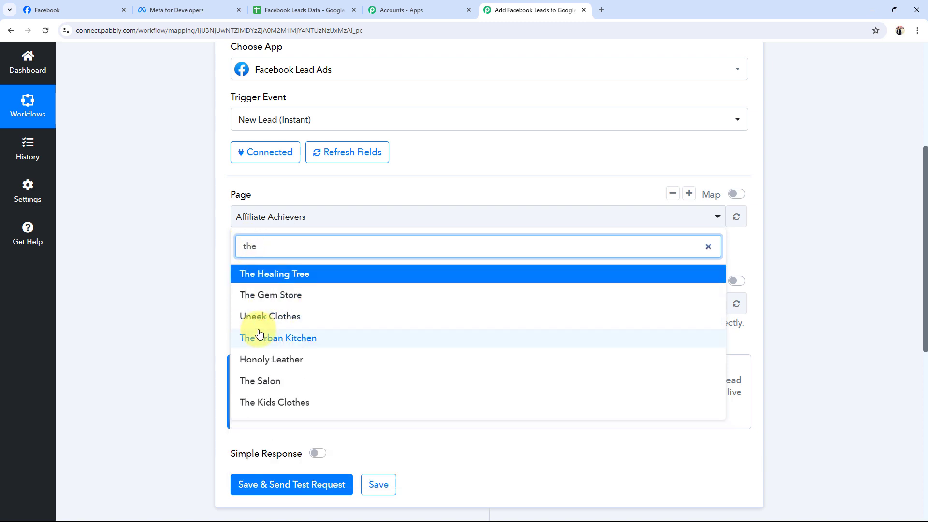
{"action": "left_click", "coordinate": [262, 341]}
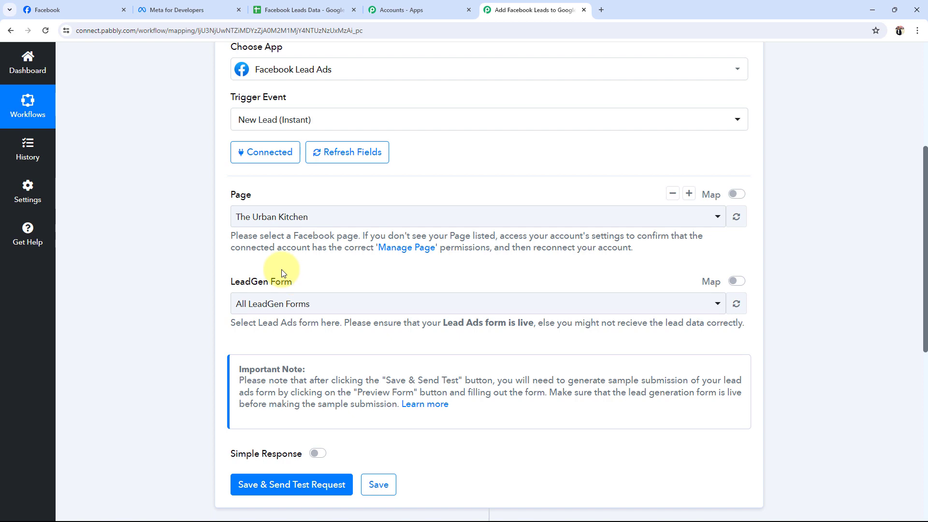
- Set the trigger's LeadGen form to New Lead Form
{"action": "scroll", "coordinate": [309, 285], "scroll_direction": "down", "scroll_amount": 2}
{"action": "scroll", "coordinate": [195, 354], "scroll_direction": "up", "scroll_amount": 2}
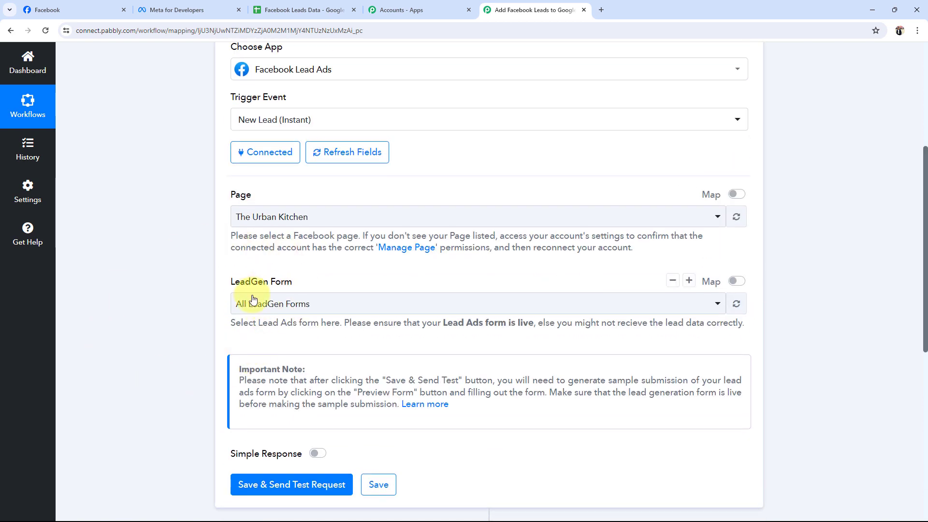
{"action": "left_click_drag", "start_coordinate": [228, 288], "coordinate": [245, 309]}
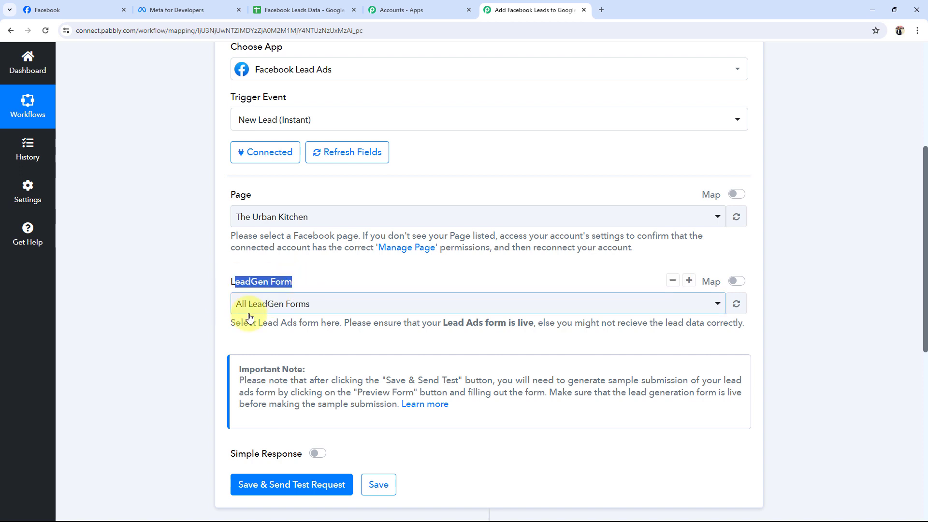
{"action": "left_click", "coordinate": [249, 311]}
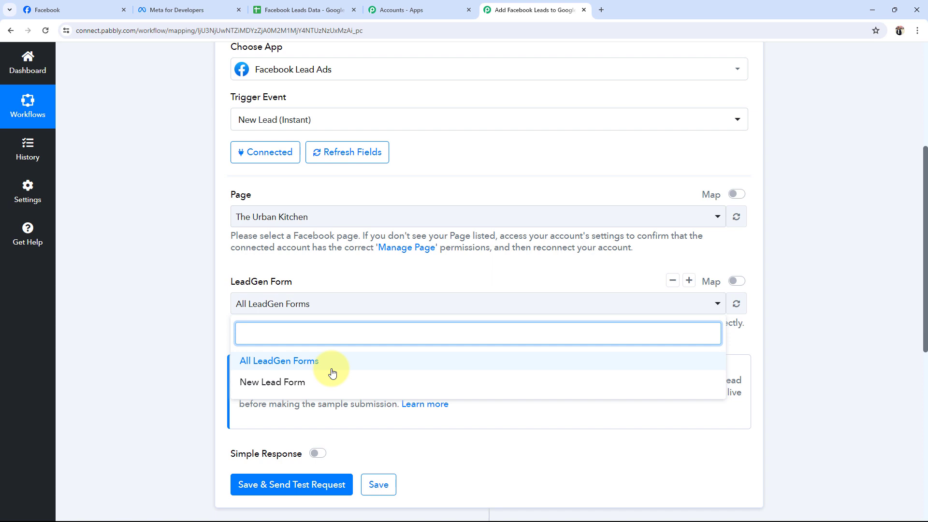
{"action": "left_click", "coordinate": [274, 381]}
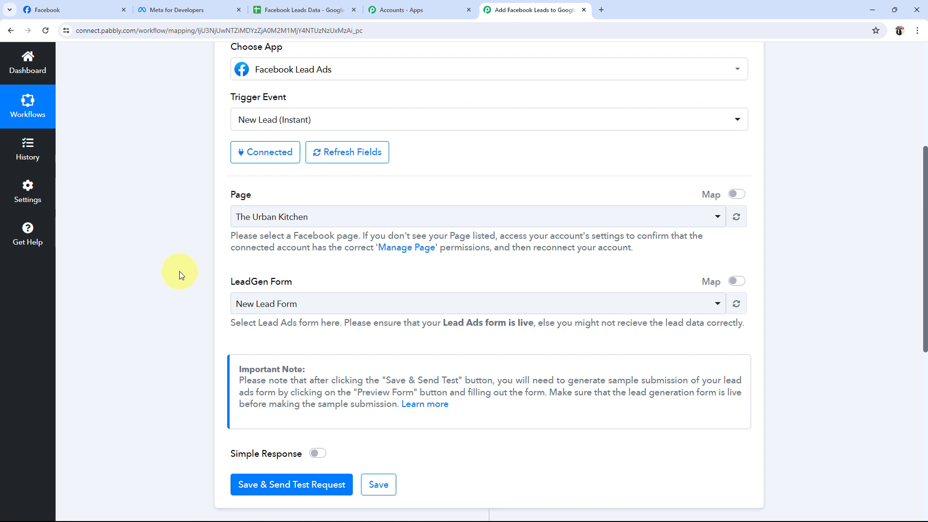
- Save the trigger with a test request and read the important note about generating a sample lead submission
{"action": "left_click", "coordinate": [273, 479]}
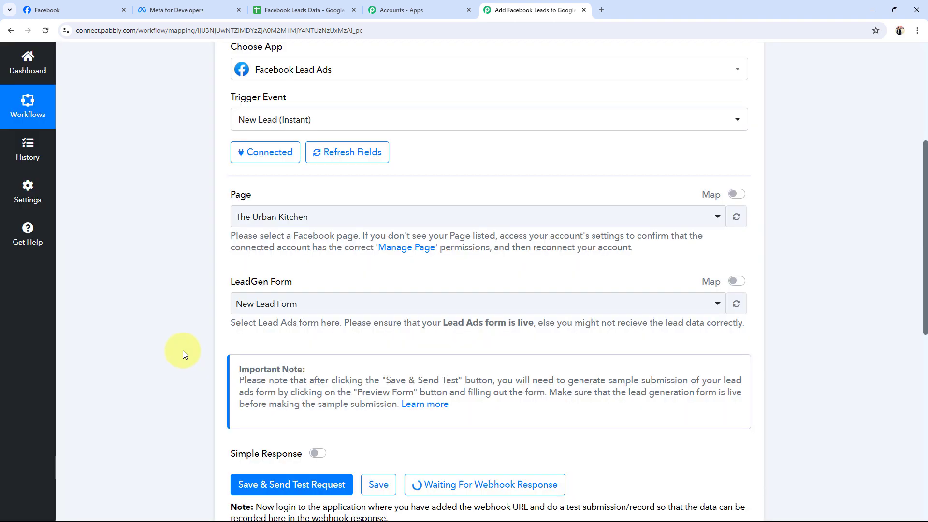
{"action": "scroll", "coordinate": [182, 350], "scroll_direction": "down", "scroll_amount": 3}
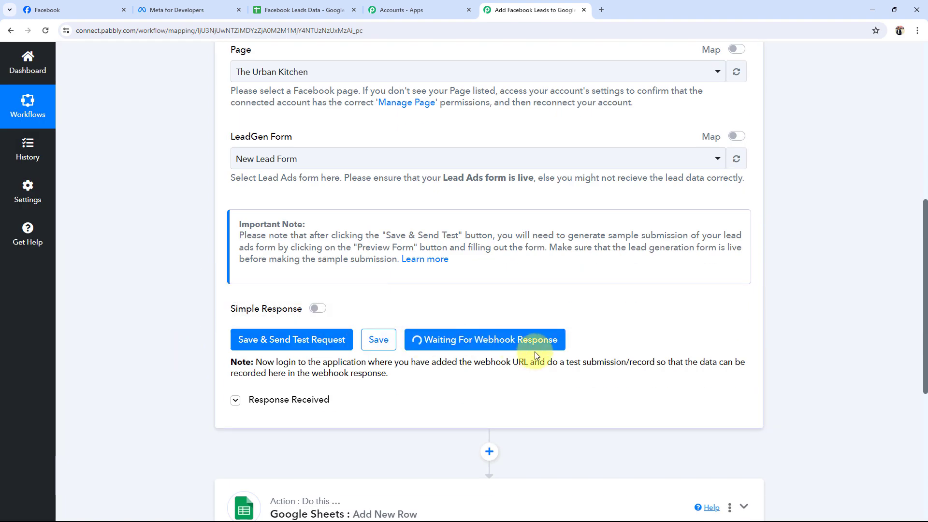
{"action": "scroll", "coordinate": [231, 264], "scroll_direction": "up", "scroll_amount": 1}
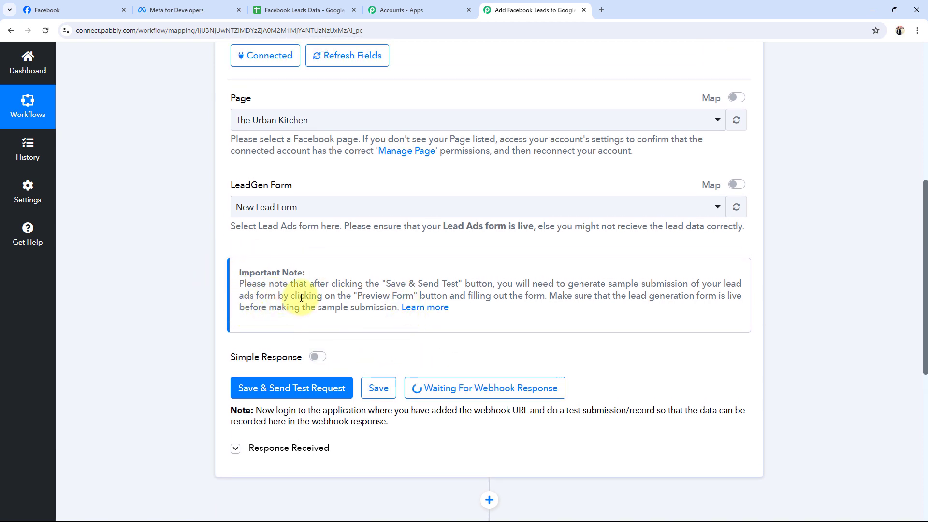
{"action": "left_click_drag", "start_coordinate": [411, 285], "coordinate": [495, 293]}
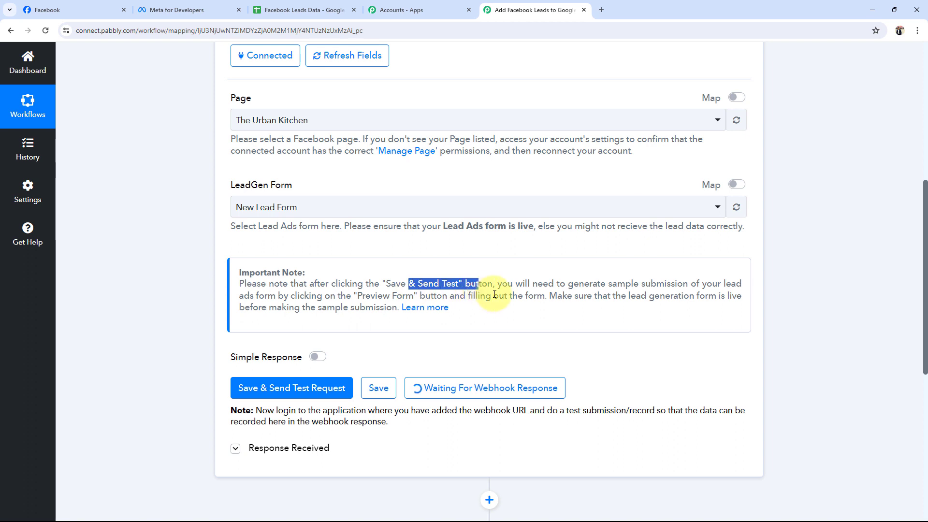
{"action": "left_click", "coordinate": [513, 299]}
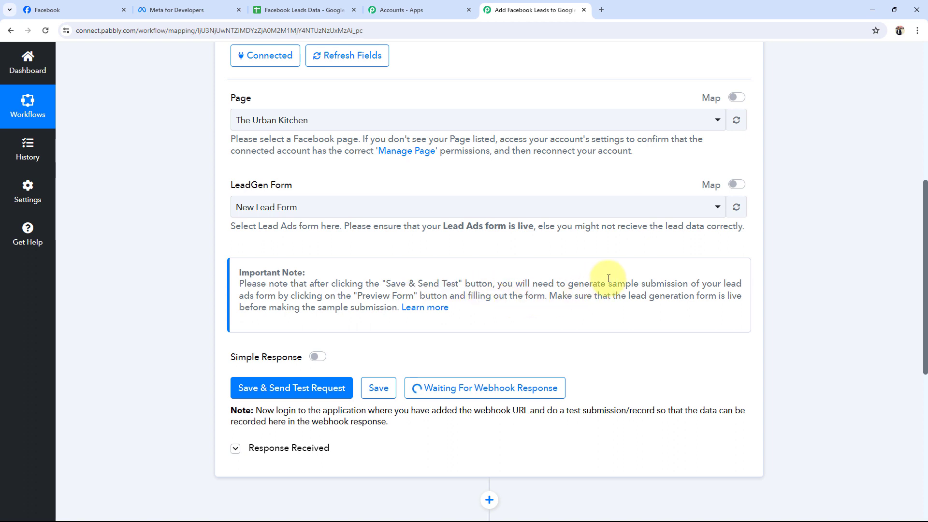
{"action": "left_click_drag", "start_coordinate": [605, 286], "coordinate": [718, 282]}
{"action": "left_click", "coordinate": [467, 299]}
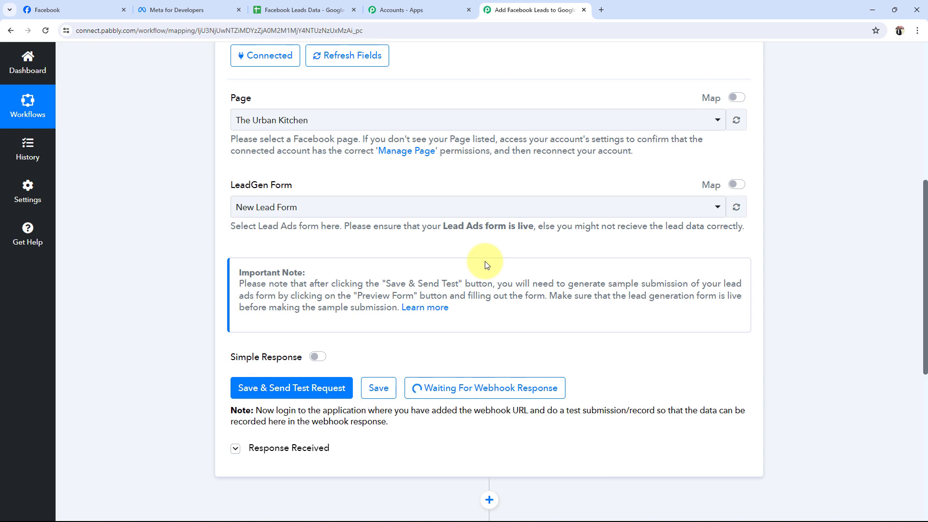
- Switch to Meta for Developers and open the Lead Ads RTU Debug Tool from its developer tools
{"action": "left_click", "coordinate": [194, 4]}
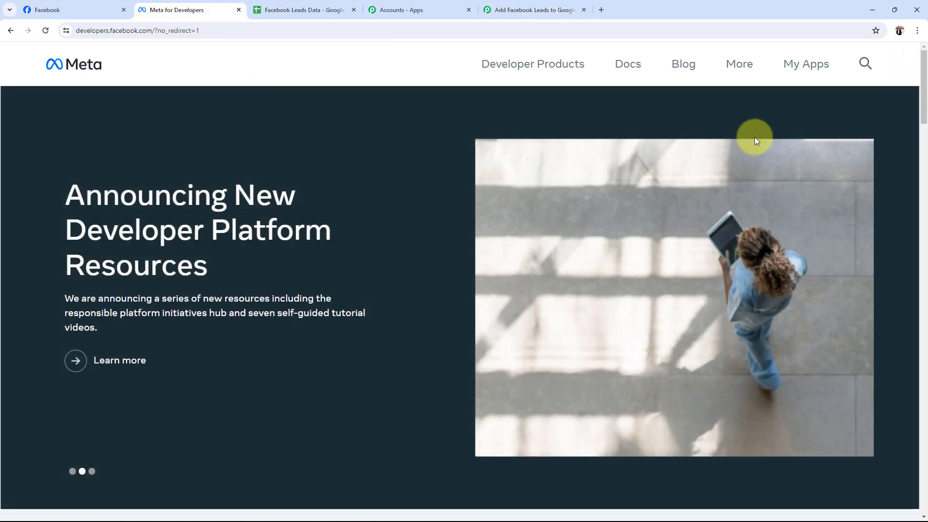
{"action": "left_click", "coordinate": [792, 67]}
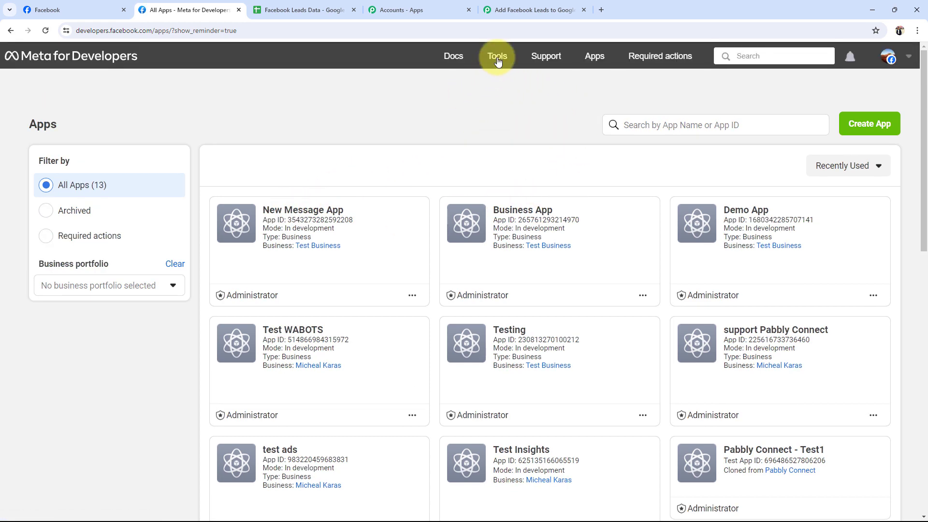
{"action": "left_click", "coordinate": [498, 56]}
{"action": "scroll", "coordinate": [180, 369], "scroll_direction": "down", "scroll_amount": 2}
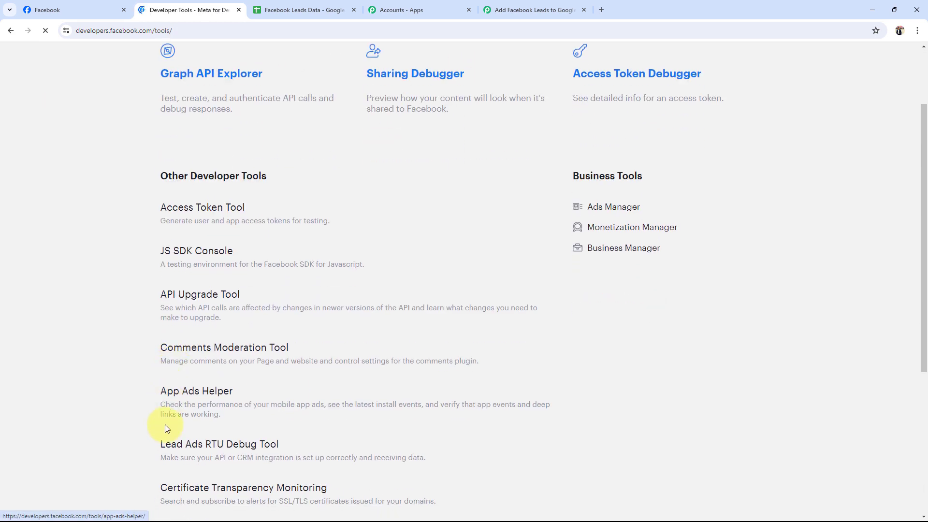
{"action": "left_click", "coordinate": [196, 452]}
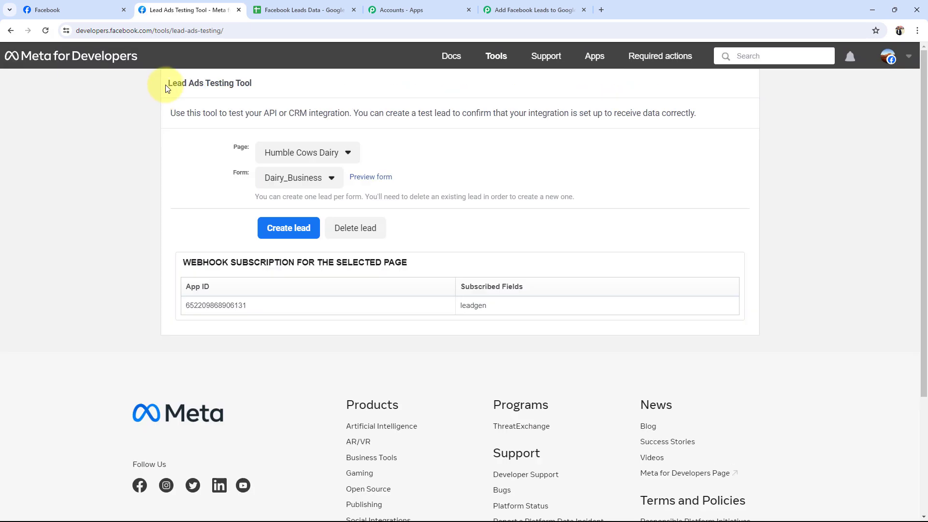
{"action": "left_click_drag", "start_coordinate": [165, 88], "coordinate": [275, 100]}
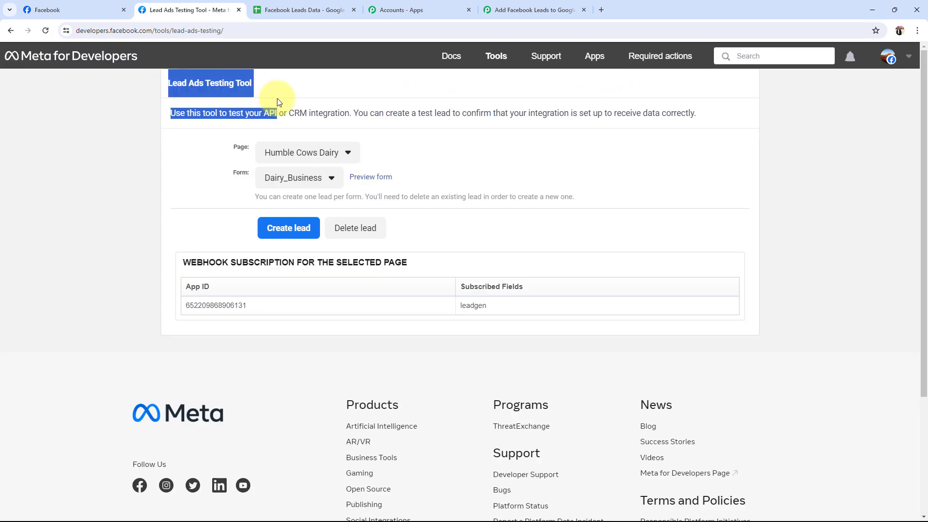
{"action": "left_click", "coordinate": [174, 151]}
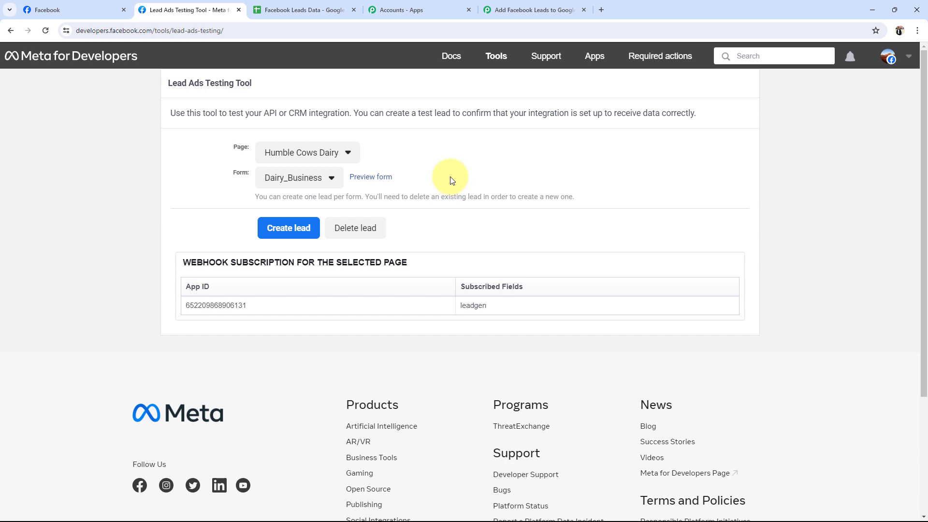
- Search the testing tool's page list for "urban" and choose The Urban Kitchen as the page
{"action": "key", "text": "ctrl+f"}
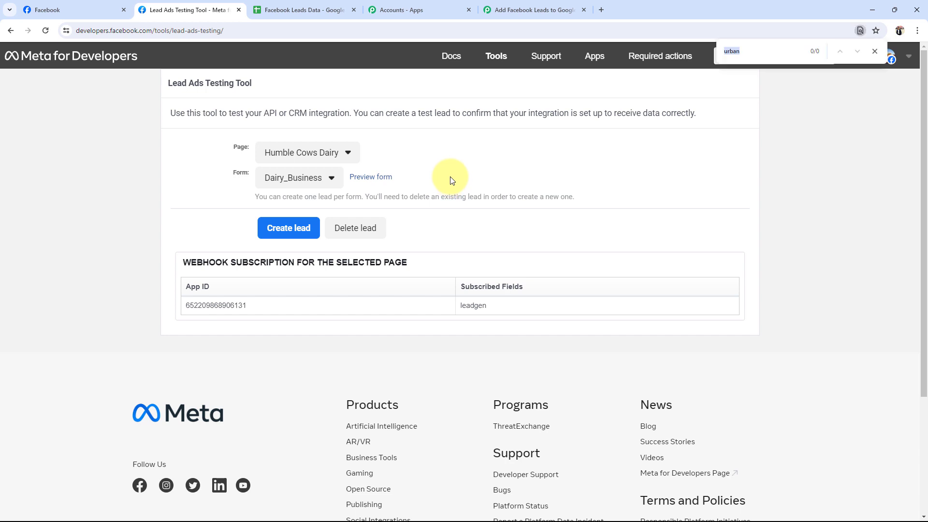
{"action": "left_click", "coordinate": [304, 160]}
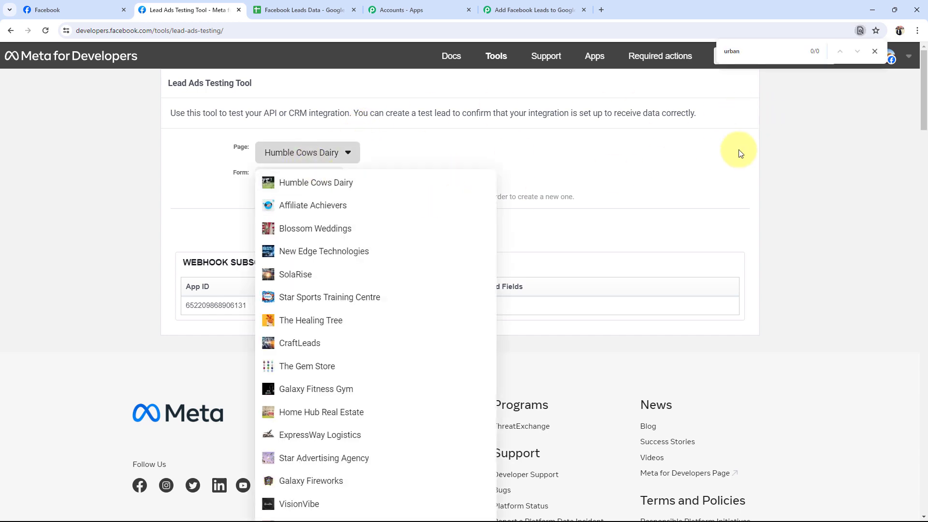
{"action": "left_click", "coordinate": [748, 51]}
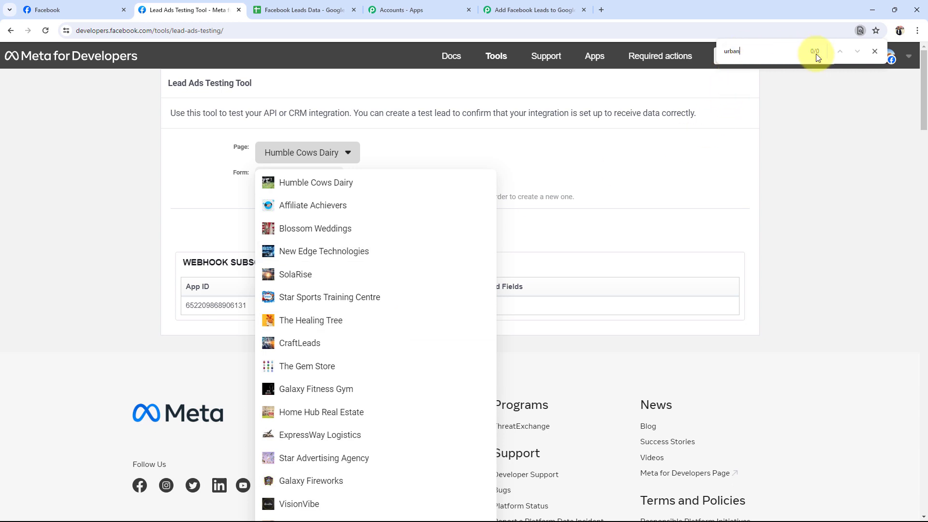
{"action": "key", "text": "BackSpace"}
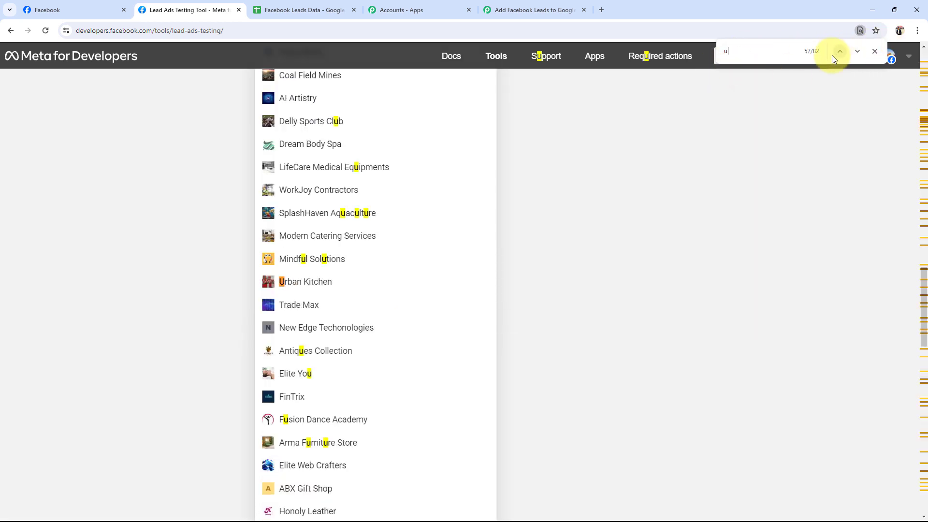
{"action": "type", "text": "rban"}
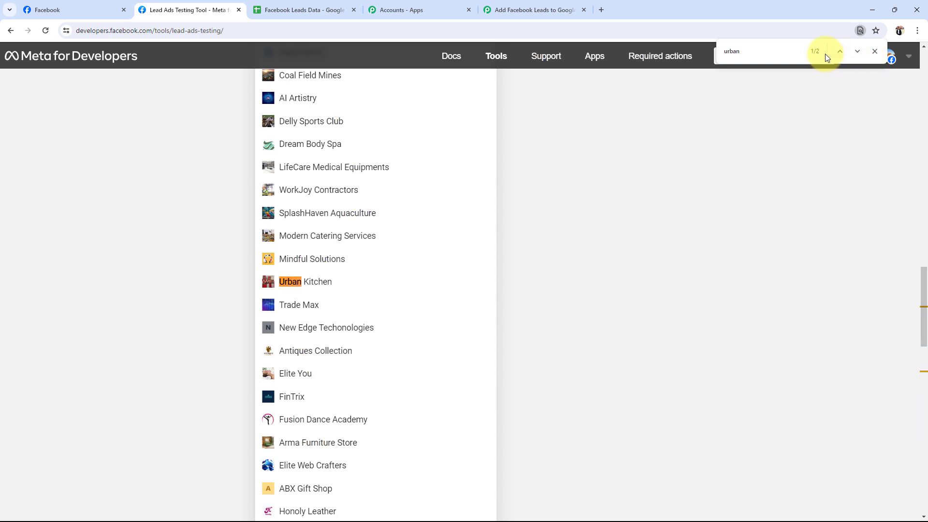
{"action": "left_click", "coordinate": [840, 51]}
{"action": "left_click", "coordinate": [386, 280]}
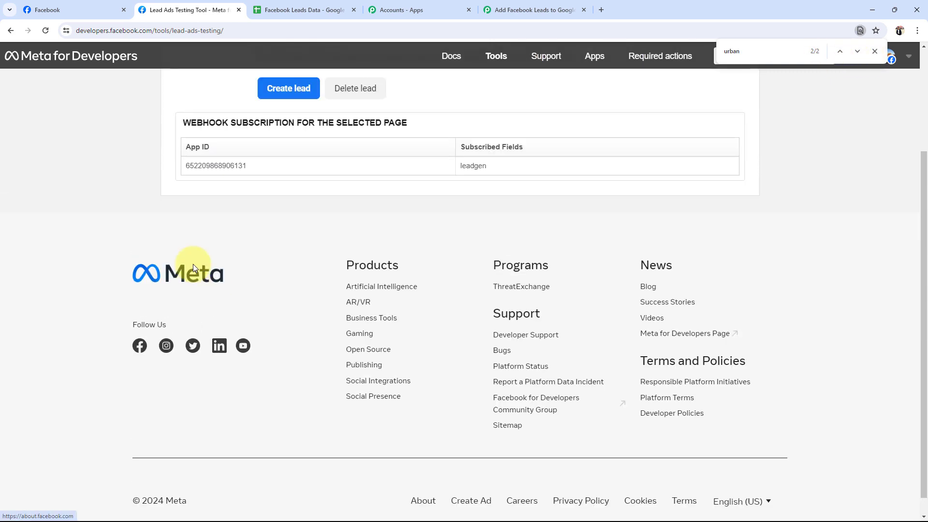
{"action": "scroll", "coordinate": [182, 260], "scroll_direction": "up", "scroll_amount": 3}
{"action": "left_click", "coordinate": [885, 53]}
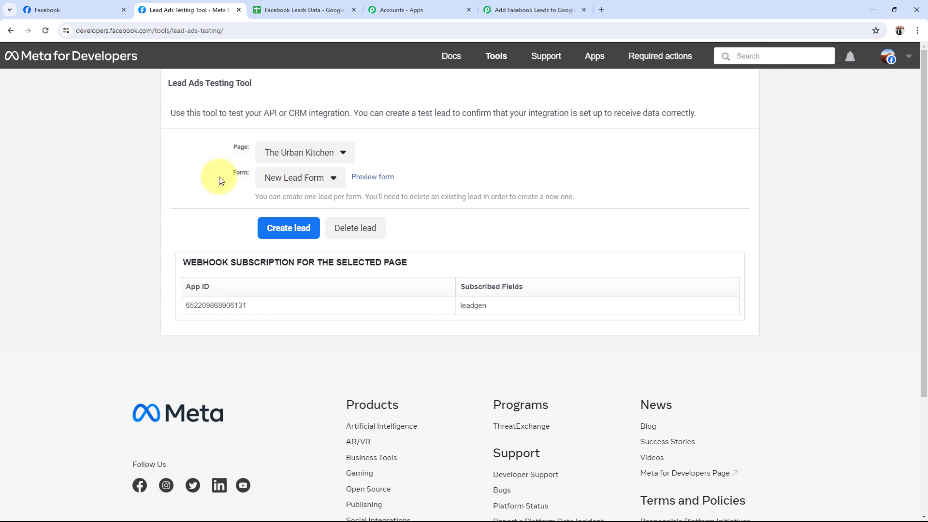
- Choose New Lead Form in the testing tool and fill in its preview with a sample full name, email and phone number
{"action": "left_click", "coordinate": [275, 179]}
{"action": "left_click", "coordinate": [275, 194]}
{"action": "left_click", "coordinate": [368, 180]}
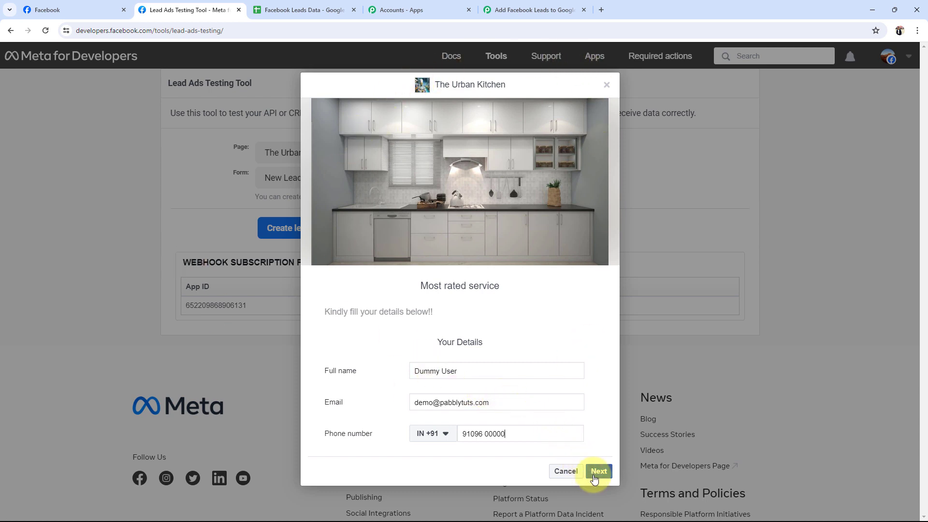
- Check the trigger's webhook status in Pabbly Connect, and submit the completed test lead in Meta's testing tool, closing the form preview
{"action": "left_click", "coordinate": [518, 9]}
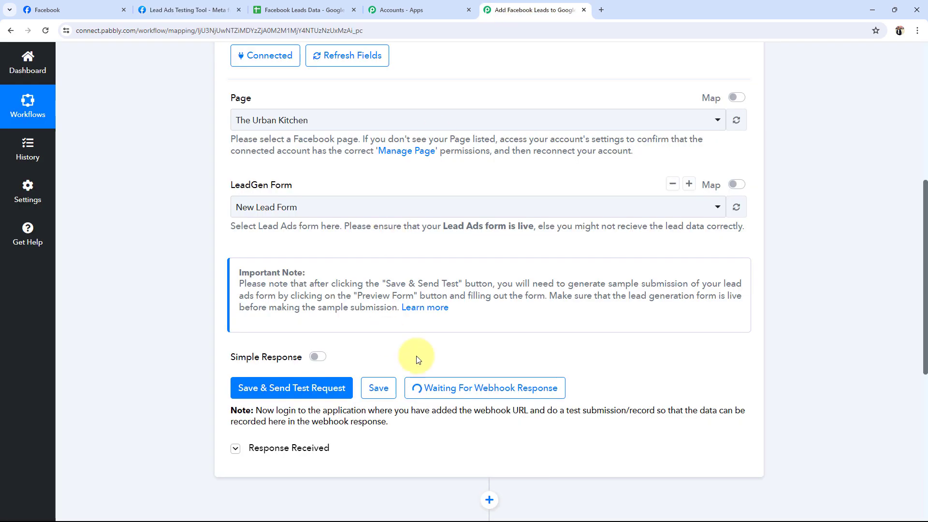
{"action": "left_click", "coordinate": [174, 10]}
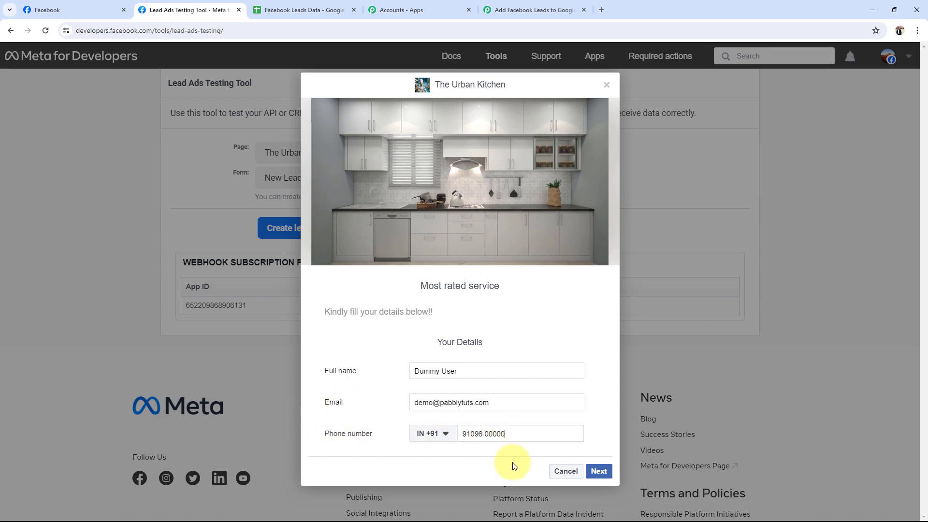
{"action": "left_click", "coordinate": [599, 472]}
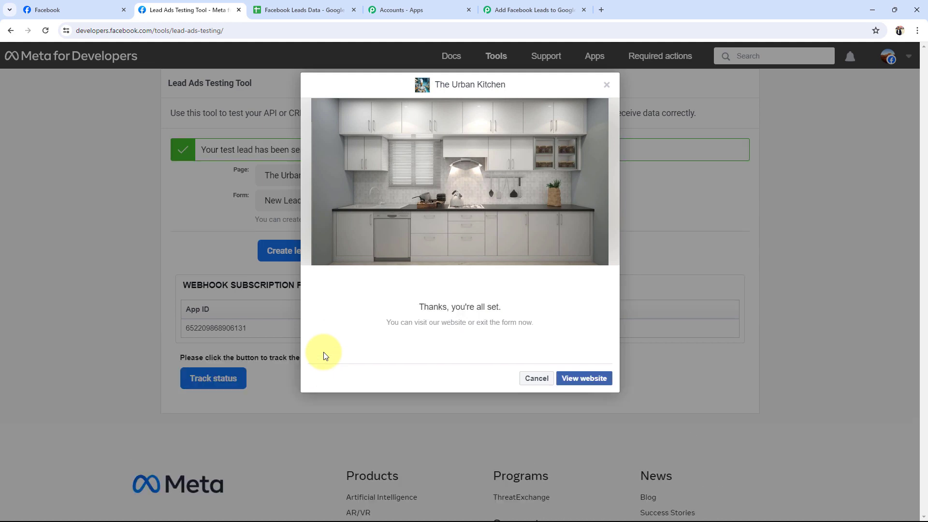
{"action": "left_click", "coordinate": [536, 378]}
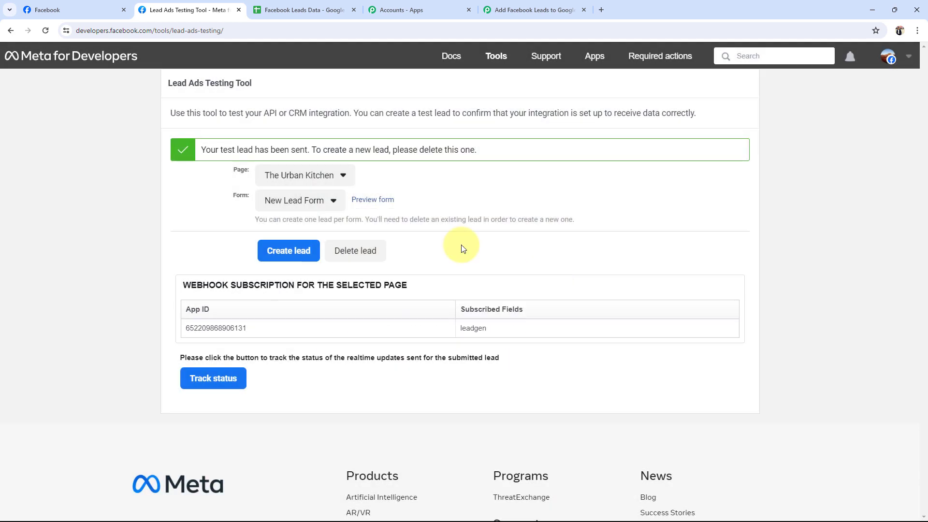
- Switch to the Pabbly Connect workflow and examine the full name, email and phone number in the trigger's captured response
{"action": "left_click", "coordinate": [517, 5]}
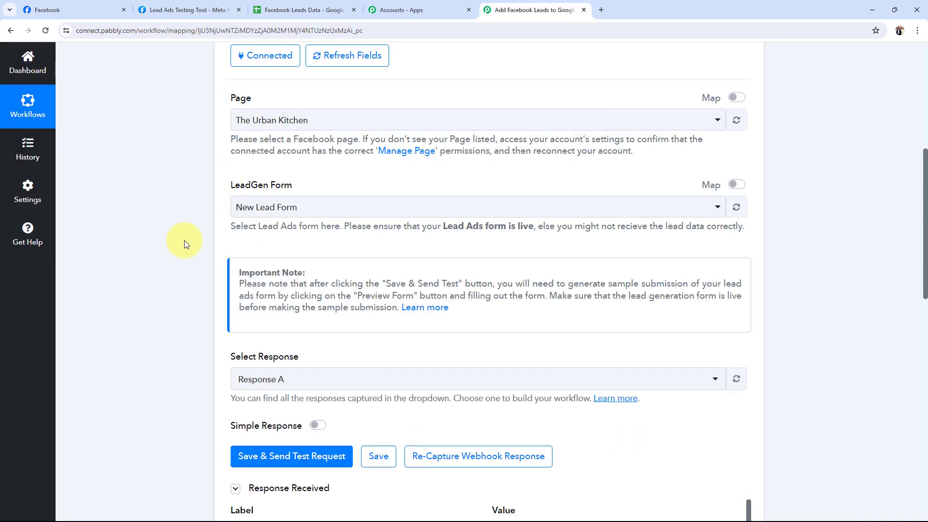
{"action": "scroll", "coordinate": [152, 288], "scroll_direction": "down", "scroll_amount": 4}
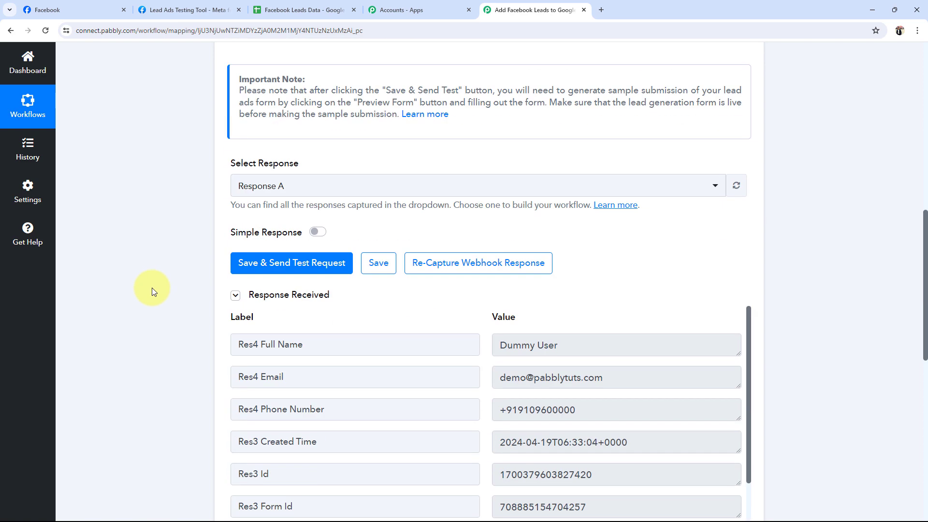
{"action": "scroll", "coordinate": [151, 288], "scroll_direction": "down", "scroll_amount": 2}
{"action": "left_click_drag", "start_coordinate": [565, 251], "coordinate": [404, 249]}
{"action": "left_click_drag", "start_coordinate": [611, 288], "coordinate": [416, 288]}
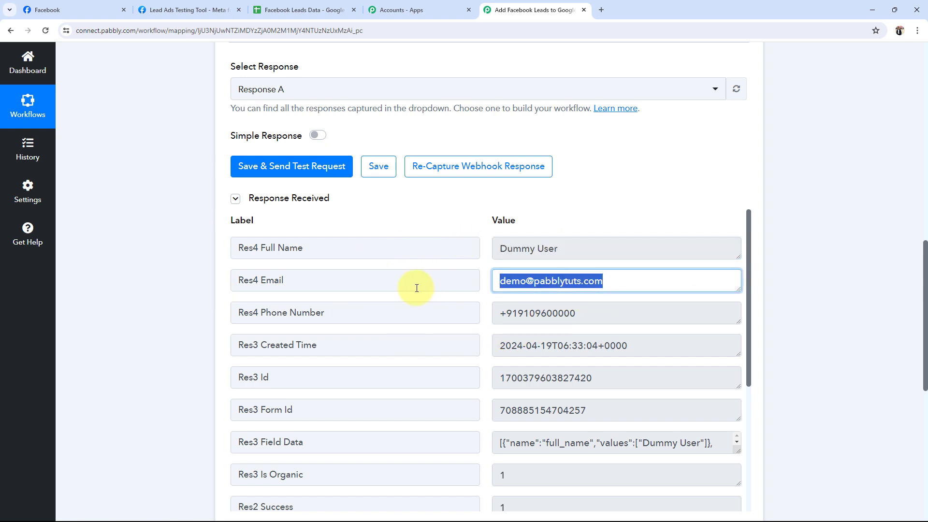
{"action": "left_click_drag", "start_coordinate": [603, 311], "coordinate": [489, 318]}
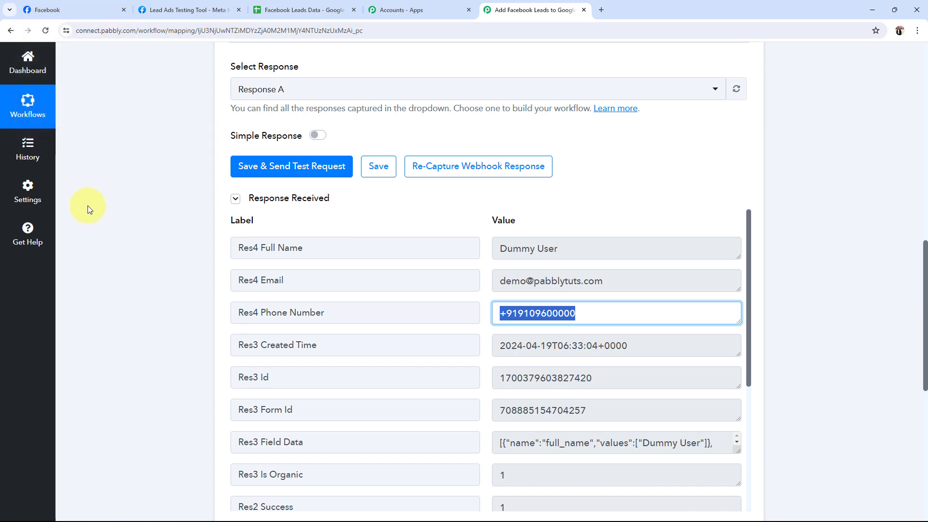
{"action": "scroll", "coordinate": [155, 260], "scroll_direction": "up", "scroll_amount": 6}
{"action": "scroll", "coordinate": [192, 255], "scroll_direction": "down", "scroll_amount": 5}
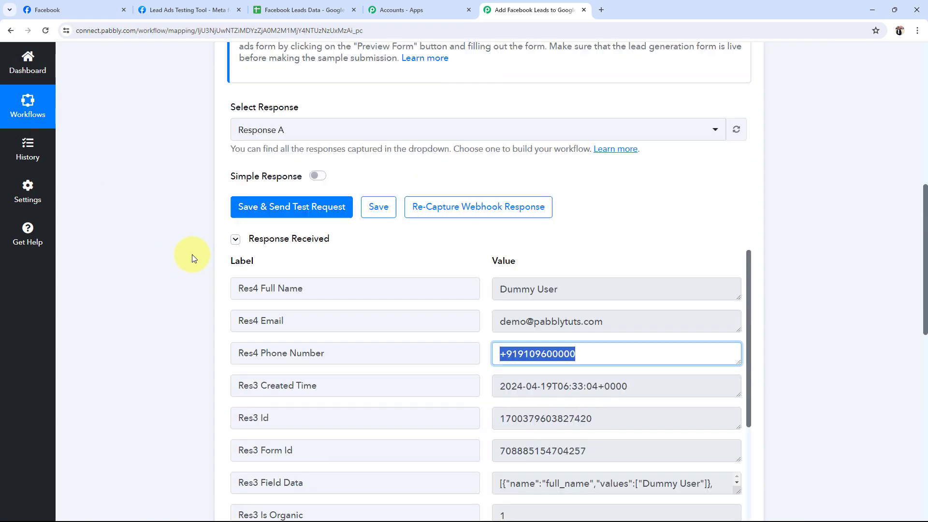
{"action": "scroll", "coordinate": [192, 254], "scroll_direction": "down", "scroll_amount": 3}
{"action": "scroll", "coordinate": [546, 325], "scroll_direction": "down", "scroll_amount": 4}
{"action": "scroll", "coordinate": [547, 328], "scroll_direction": "up", "scroll_amount": 4}
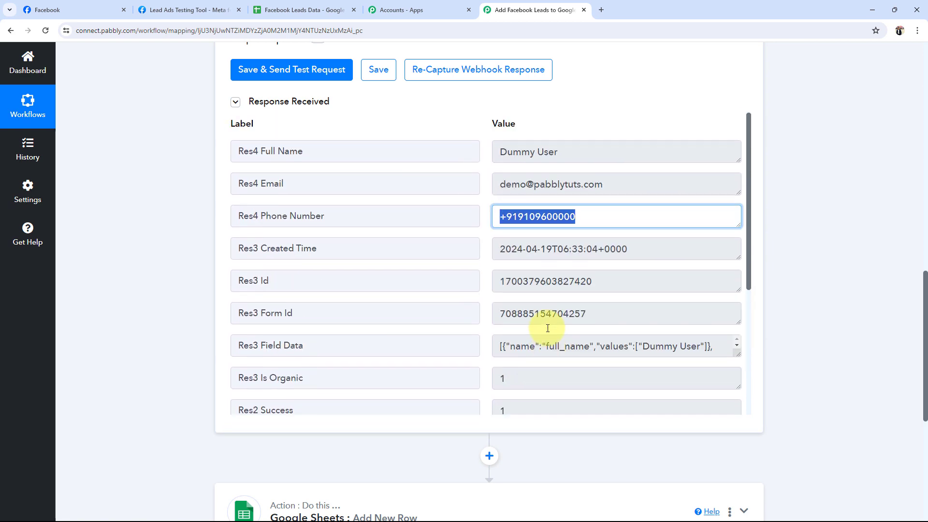
{"action": "scroll", "coordinate": [271, 326], "scroll_direction": "up", "scroll_amount": 14}
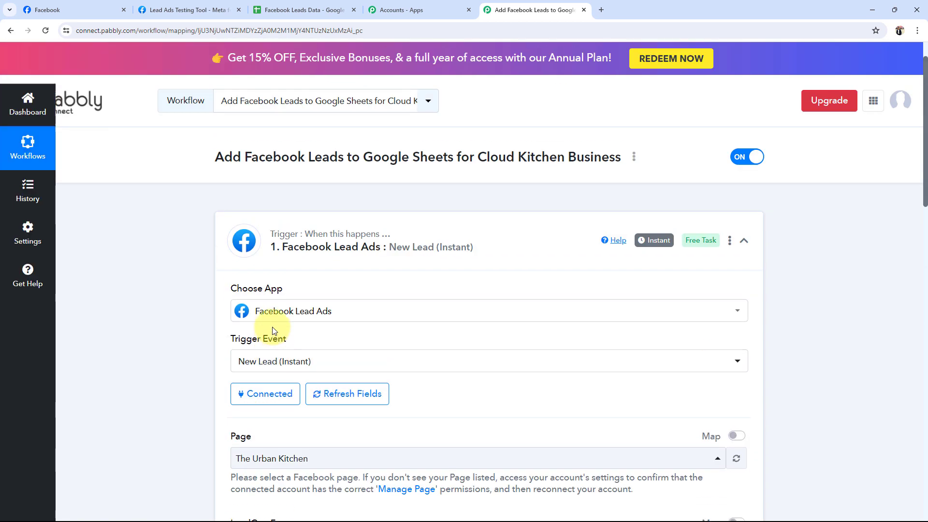
- Collapse the Facebook Lead Ads trigger, and connect the Google Sheets Add New Row action through the existing connection
{"action": "left_click", "coordinate": [363, 245]}
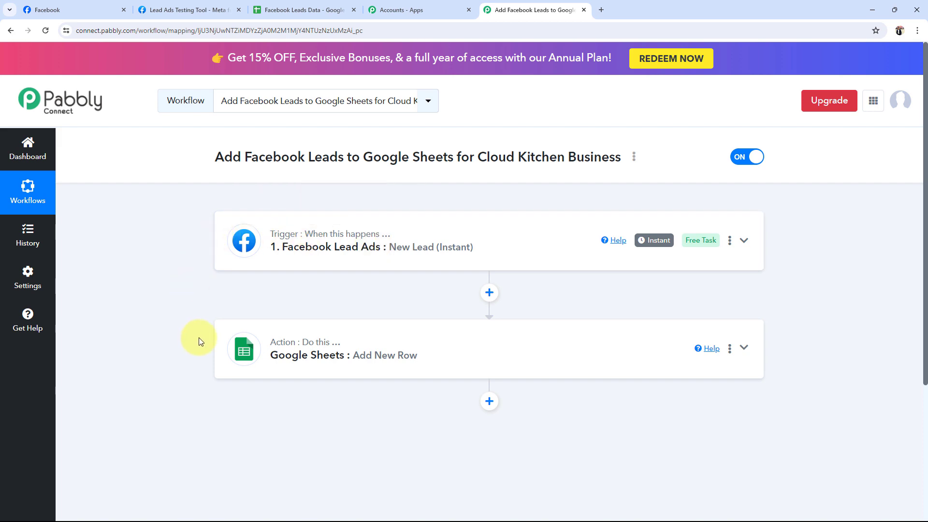
{"action": "left_click", "coordinate": [220, 344]}
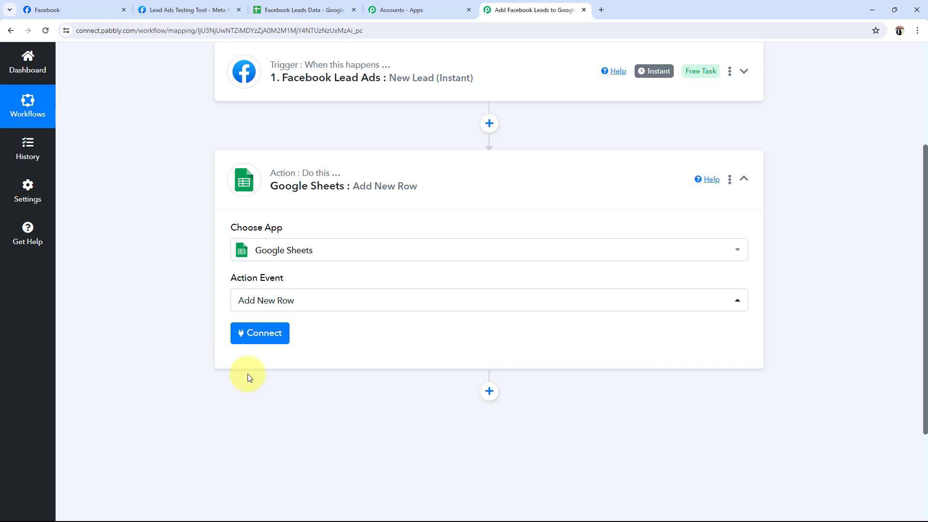
{"action": "left_click", "coordinate": [259, 333]}
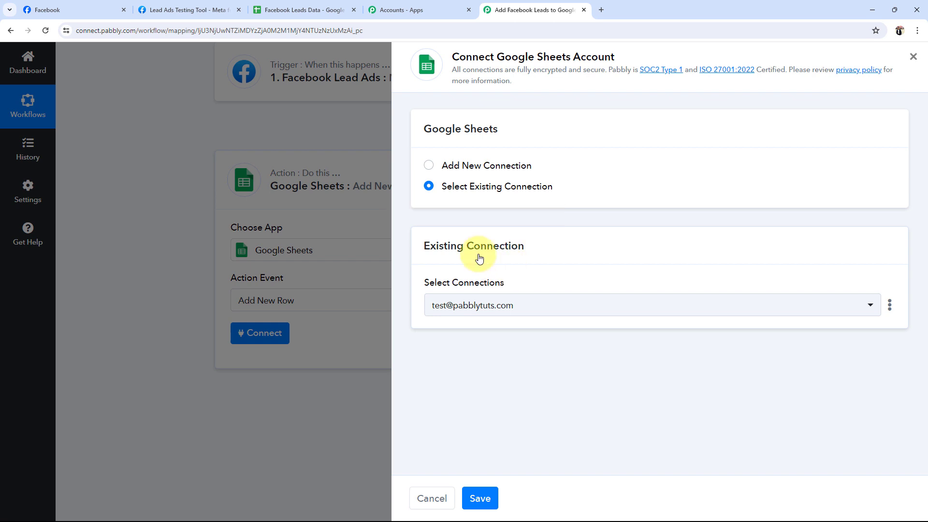
{"action": "left_click", "coordinate": [481, 497]}
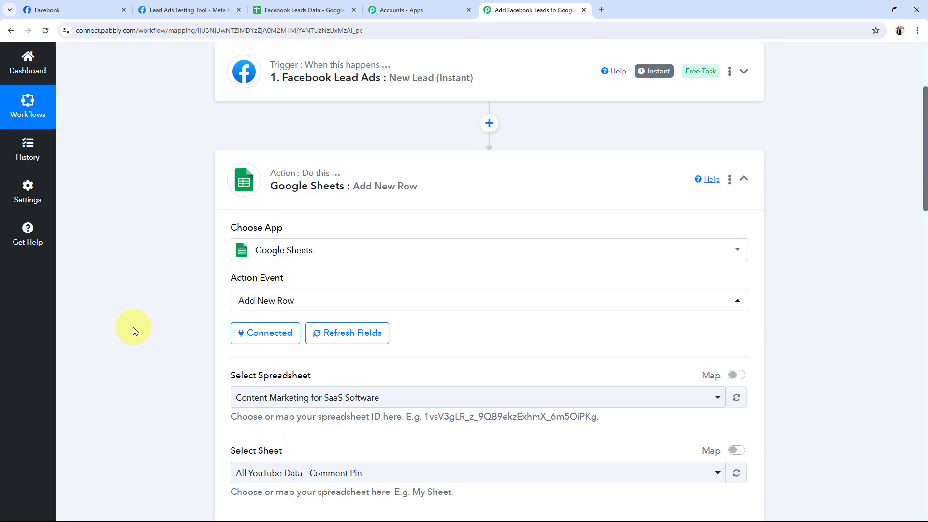
- Check the spreadsheet's name in Google Sheets, and choose Facebook Leads Data as the action's spreadsheet in Pabbly Connect
{"action": "scroll", "coordinate": [140, 329], "scroll_direction": "down", "scroll_amount": 4}
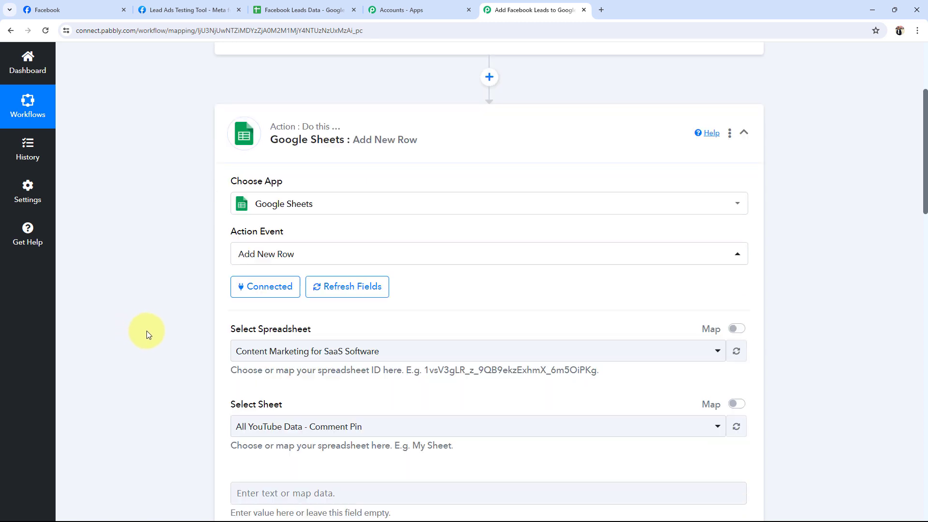
{"action": "left_click_drag", "start_coordinate": [232, 183], "coordinate": [213, 209]}
{"action": "left_click", "coordinate": [167, 219]}
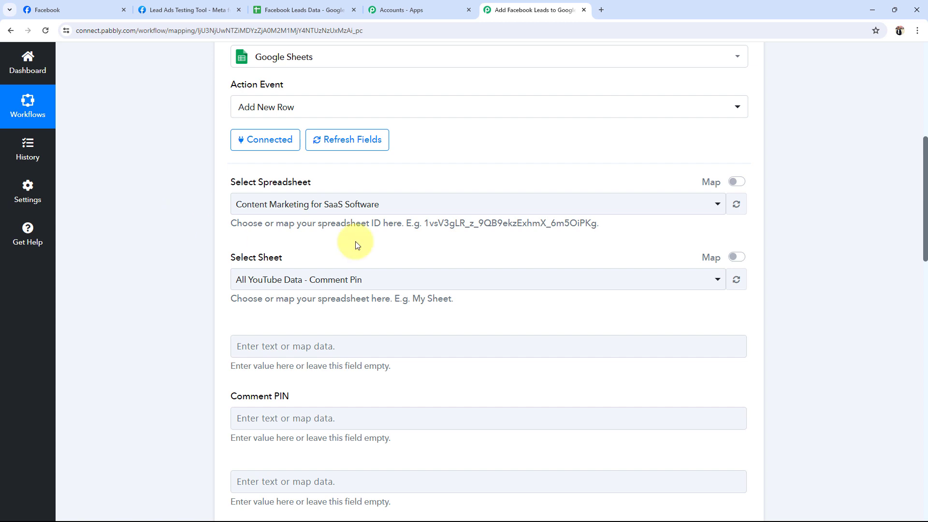
{"action": "left_click", "coordinate": [285, 9]}
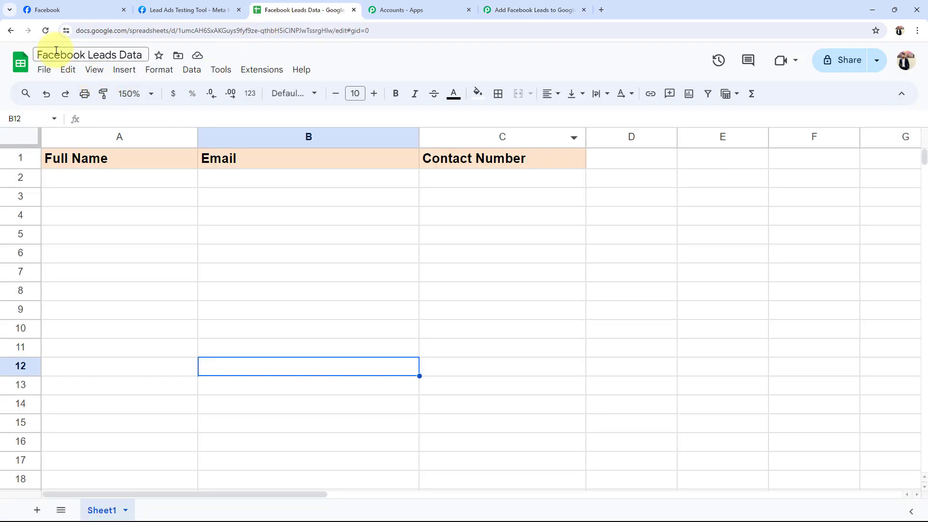
{"action": "left_click", "coordinate": [496, 5]}
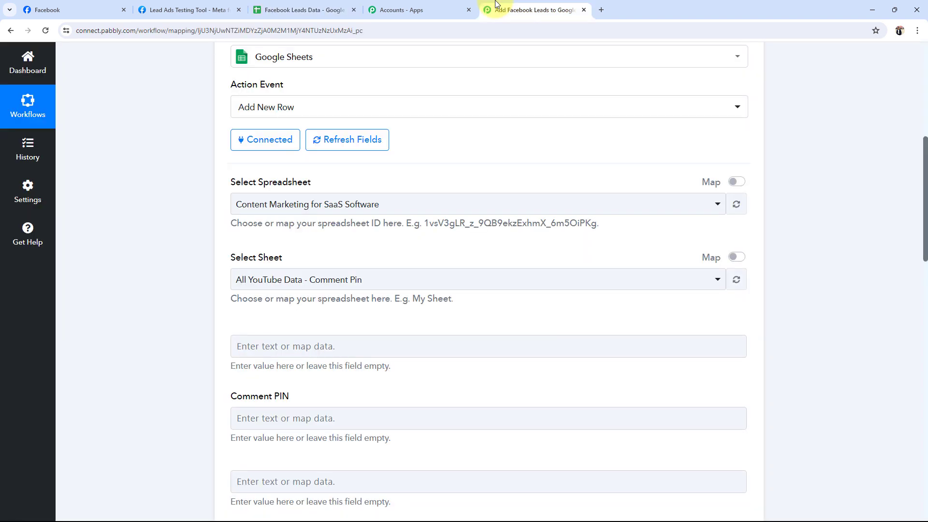
{"action": "left_click", "coordinate": [264, 213]}
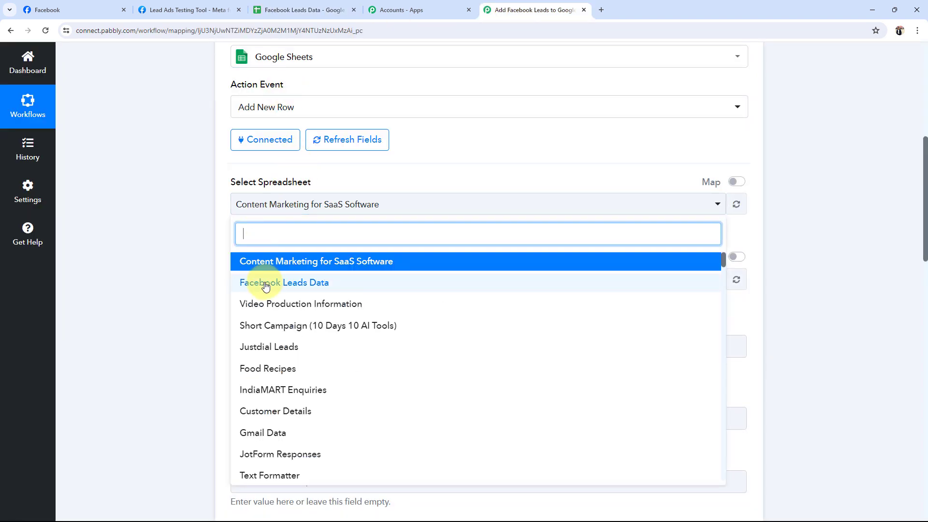
{"action": "left_click", "coordinate": [260, 282]}
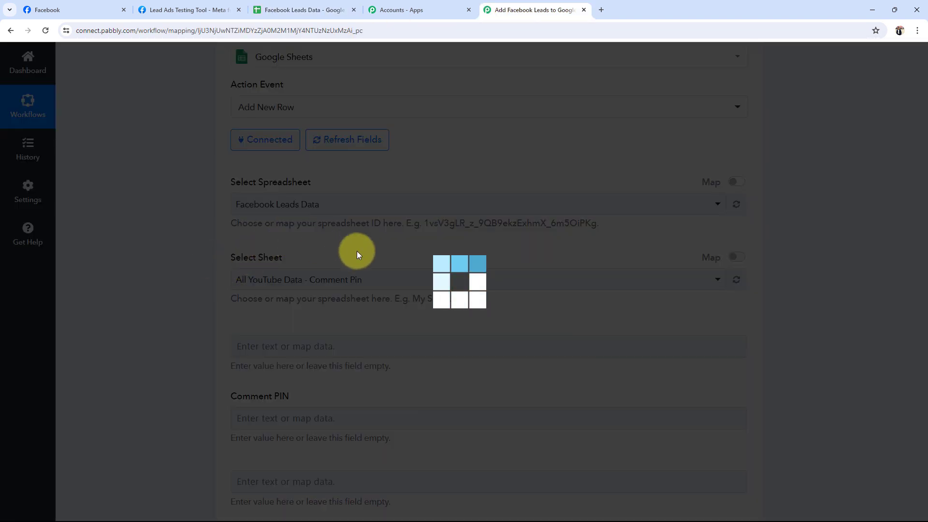
- Compare the action's column fields with the spreadsheet in Google Sheets, and choose Sheet1 as the action's sheet
{"action": "left_click", "coordinate": [328, 10]}
{"action": "left_click", "coordinate": [556, 10]}
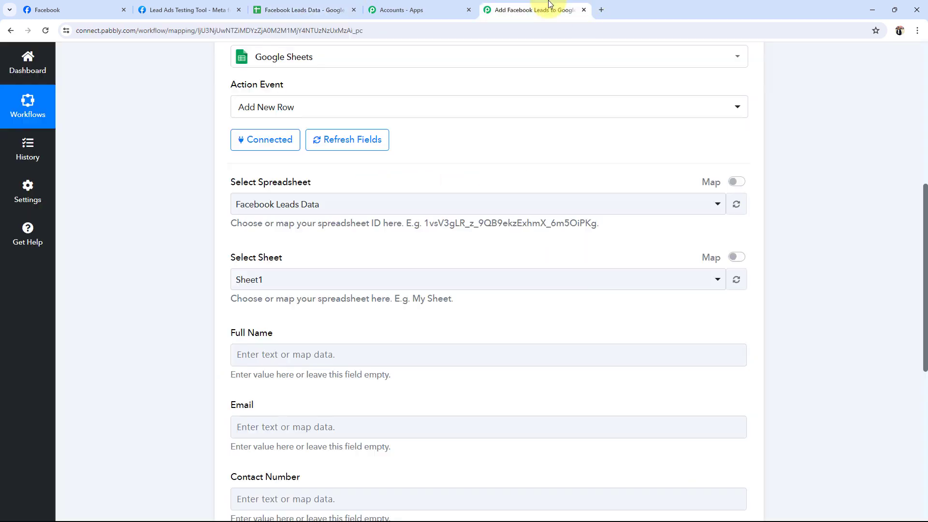
{"action": "scroll", "coordinate": [232, 278], "scroll_direction": "down", "scroll_amount": 2}
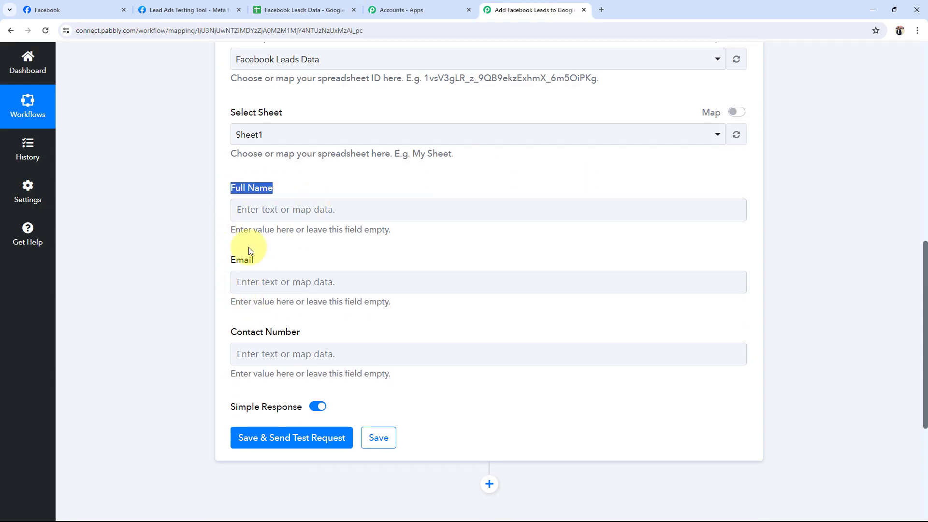
{"action": "scroll", "coordinate": [181, 249], "scroll_direction": "up", "scroll_amount": 3}
{"action": "left_click", "coordinate": [261, 280]}
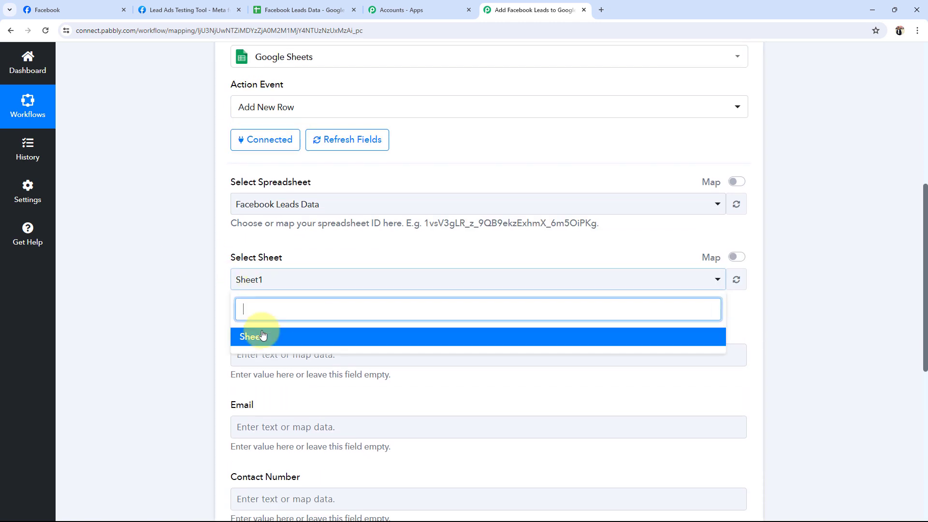
{"action": "left_click", "coordinate": [244, 333]}
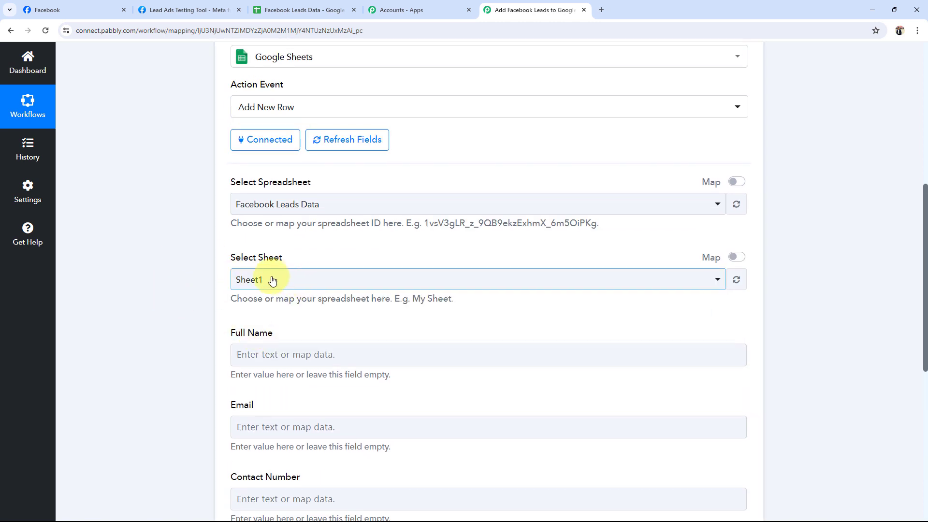
- Map the Google Sheets action's Full Name field to Res4 Full Name from the Facebook Lead Ads trigger
{"action": "scroll", "coordinate": [183, 330], "scroll_direction": "down", "scroll_amount": 2}
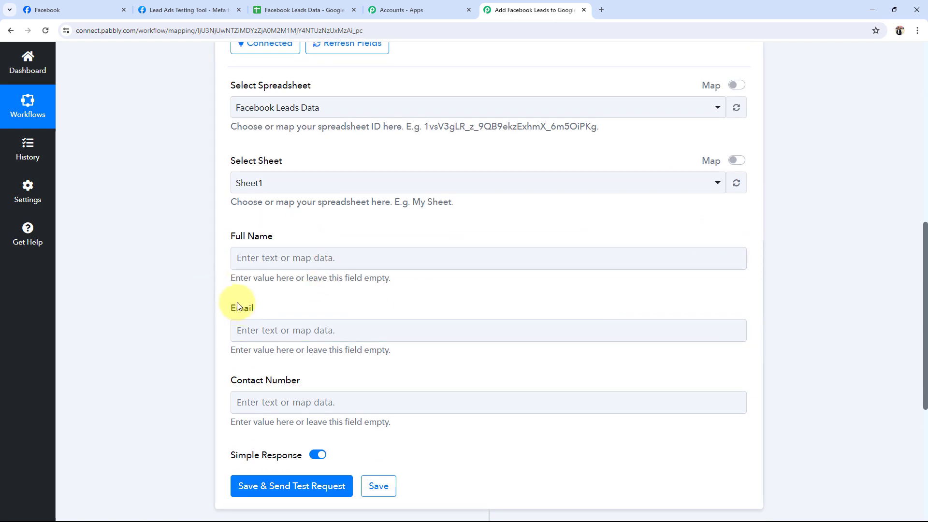
{"action": "scroll", "coordinate": [134, 293], "scroll_direction": "down", "scroll_amount": 2}
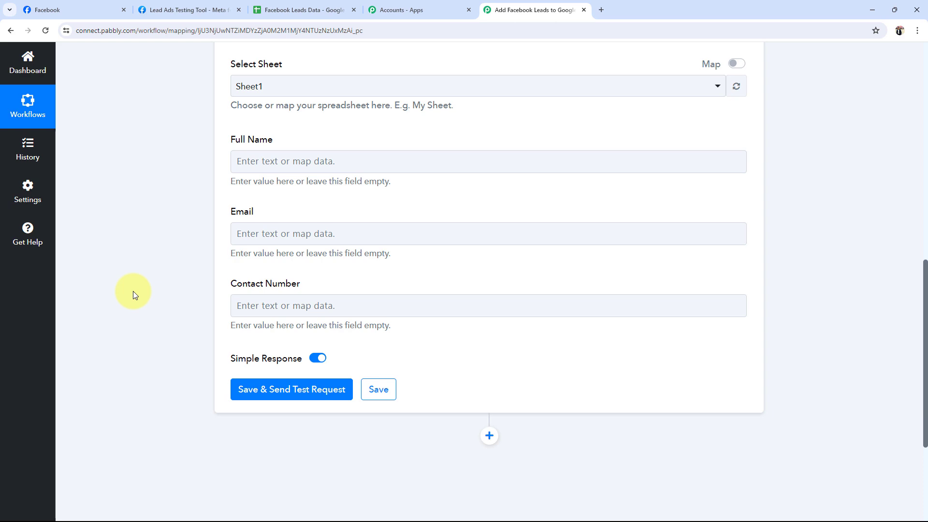
{"action": "scroll", "coordinate": [132, 290], "scroll_direction": "up", "scroll_amount": 10}
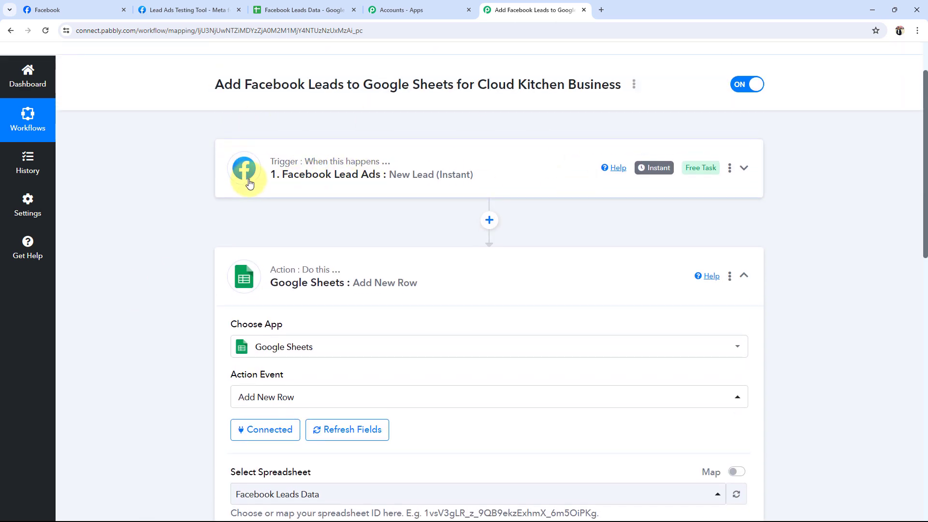
{"action": "scroll", "coordinate": [116, 277], "scroll_direction": "down", "scroll_amount": 8}
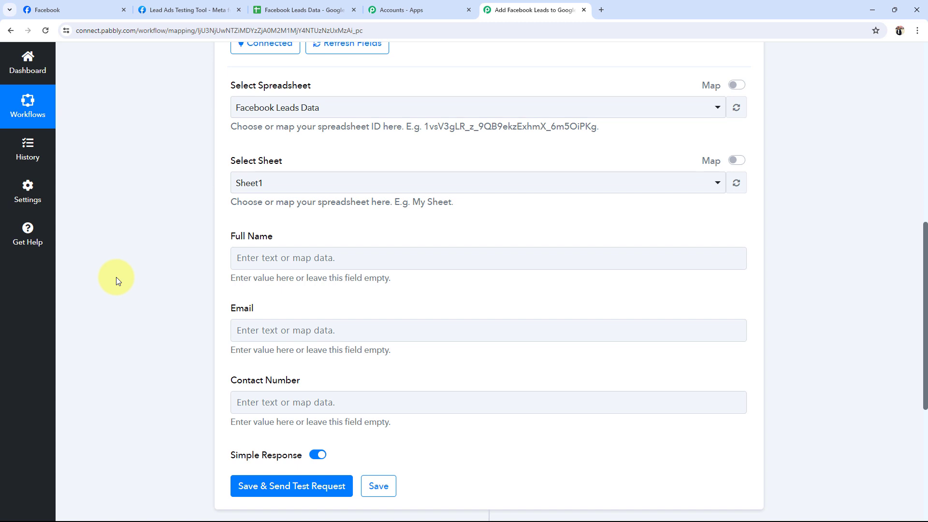
{"action": "scroll", "coordinate": [116, 277], "scroll_direction": "down", "scroll_amount": 2}
{"action": "left_click", "coordinate": [267, 162]}
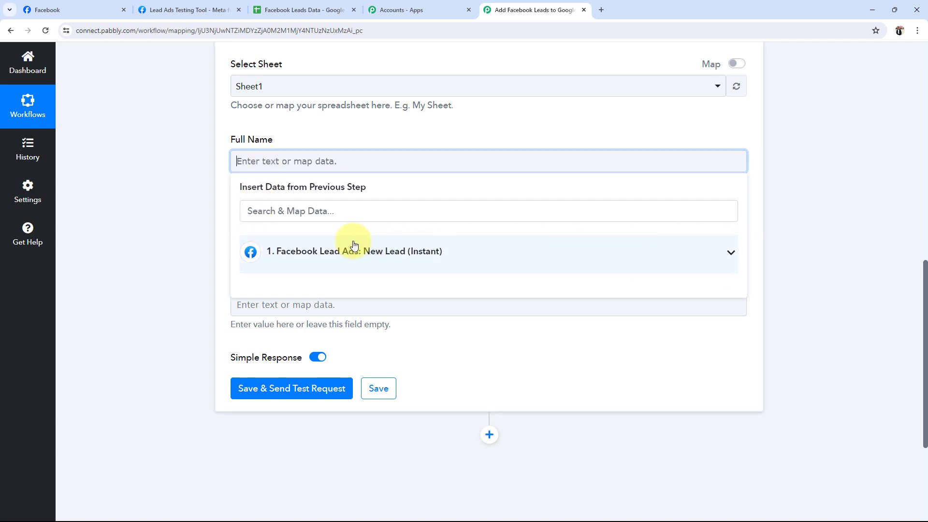
{"action": "left_click", "coordinate": [719, 248]}
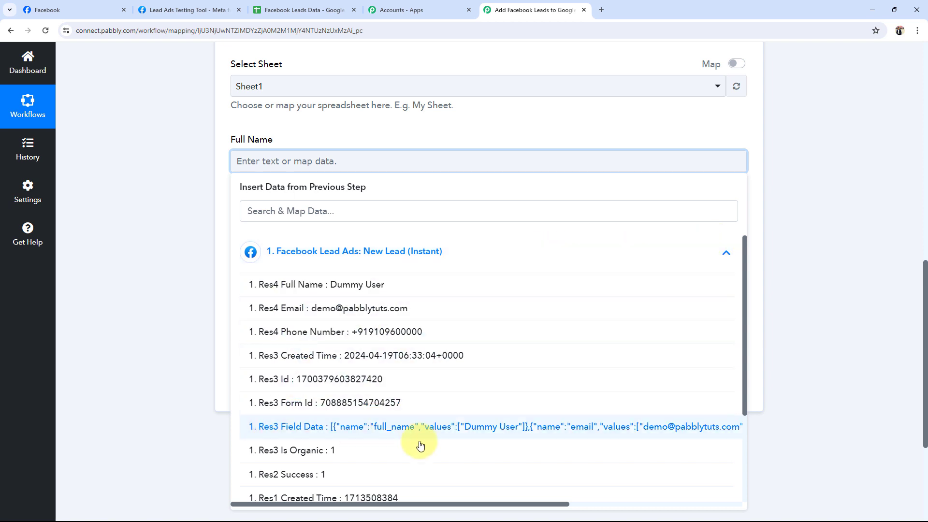
{"action": "scroll", "coordinate": [483, 395], "scroll_direction": "down", "scroll_amount": 3}
{"action": "scroll", "coordinate": [485, 397], "scroll_direction": "up", "scroll_amount": 3}
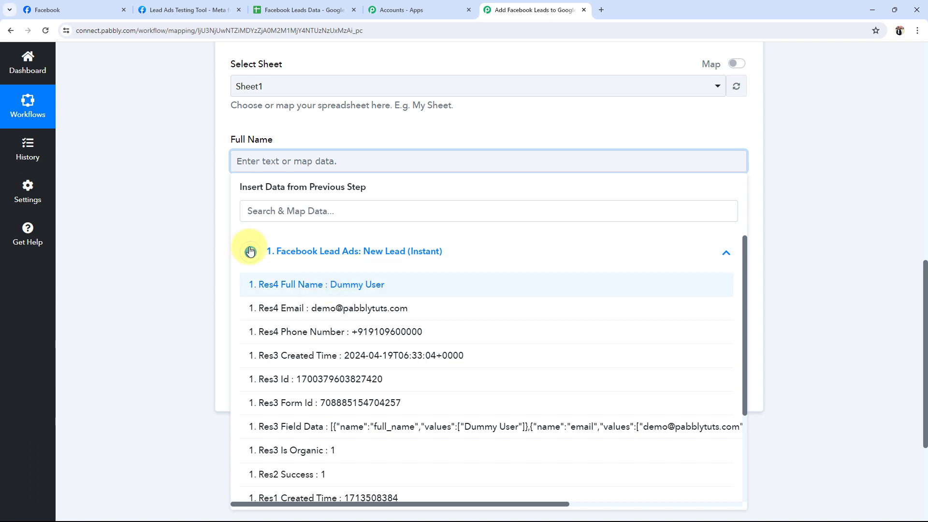
{"action": "left_click", "coordinate": [261, 284]}
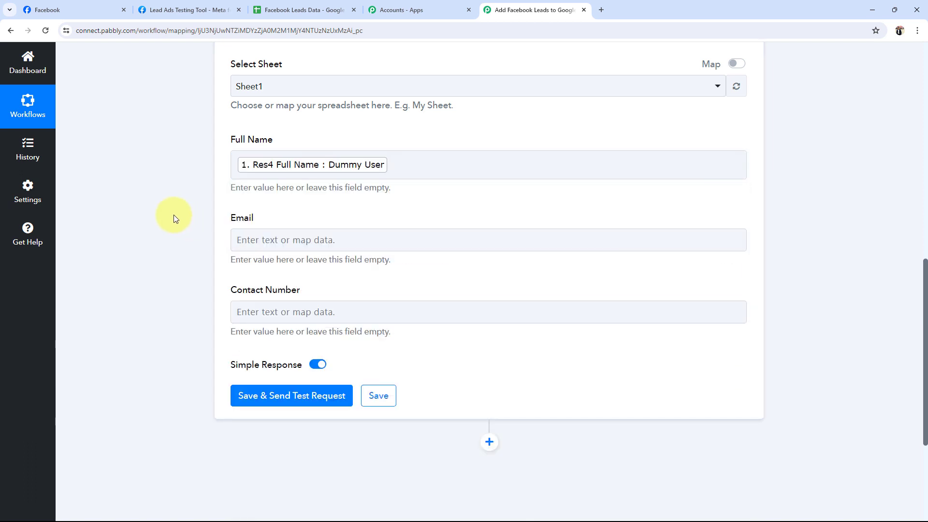
- Map the Email field to the trigger's Res4 Email and the Contact Number field to its Res4 Phone Number
{"action": "left_click", "coordinate": [276, 241]}
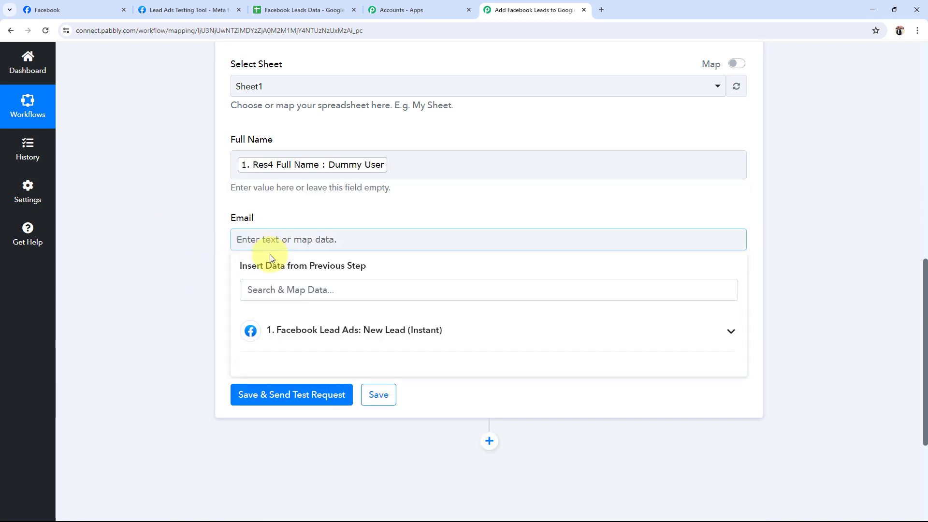
{"action": "left_click", "coordinate": [289, 332]}
{"action": "left_click", "coordinate": [290, 384]}
{"action": "left_click", "coordinate": [182, 269]}
{"action": "left_click", "coordinate": [252, 317]}
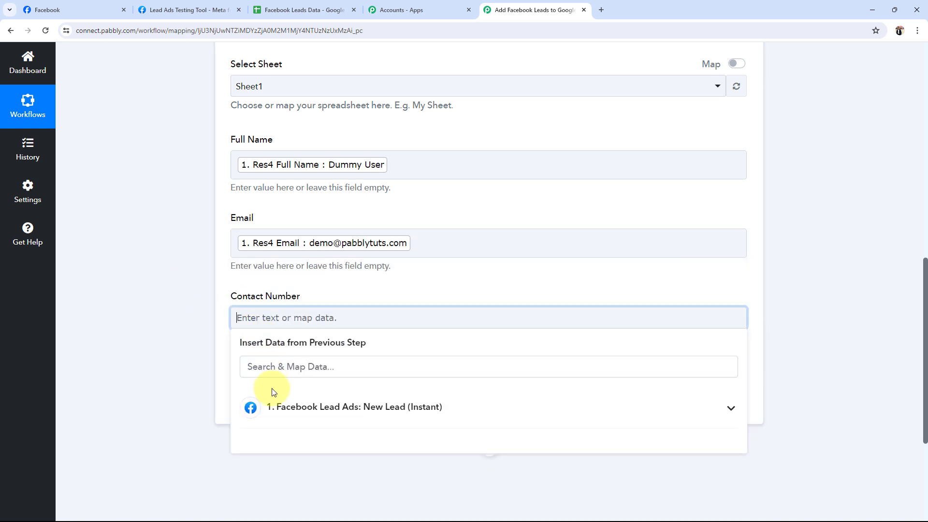
{"action": "left_click", "coordinate": [274, 405]}
{"action": "left_click", "coordinate": [271, 487]}
{"action": "scroll", "coordinate": [209, 359], "scroll_direction": "up", "scroll_amount": 1}
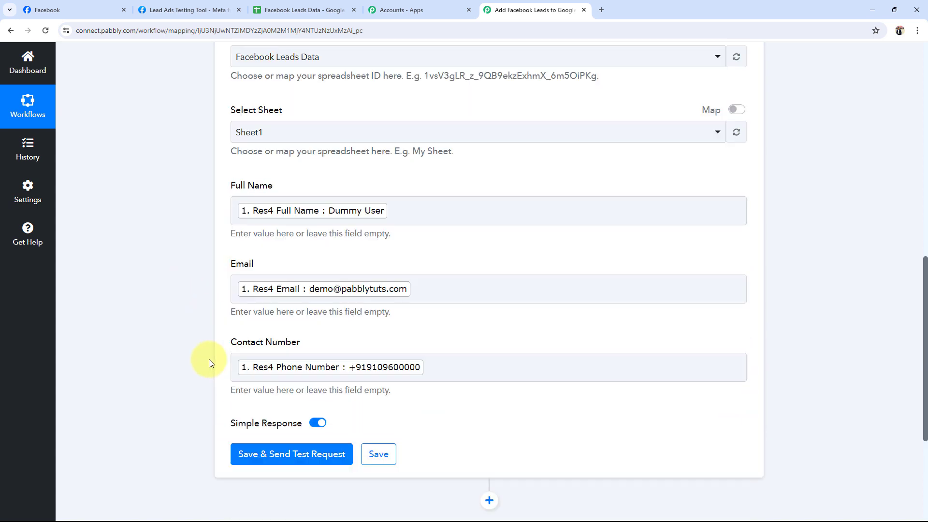
{"action": "scroll", "coordinate": [209, 358], "scroll_direction": "up", "scroll_amount": 1}
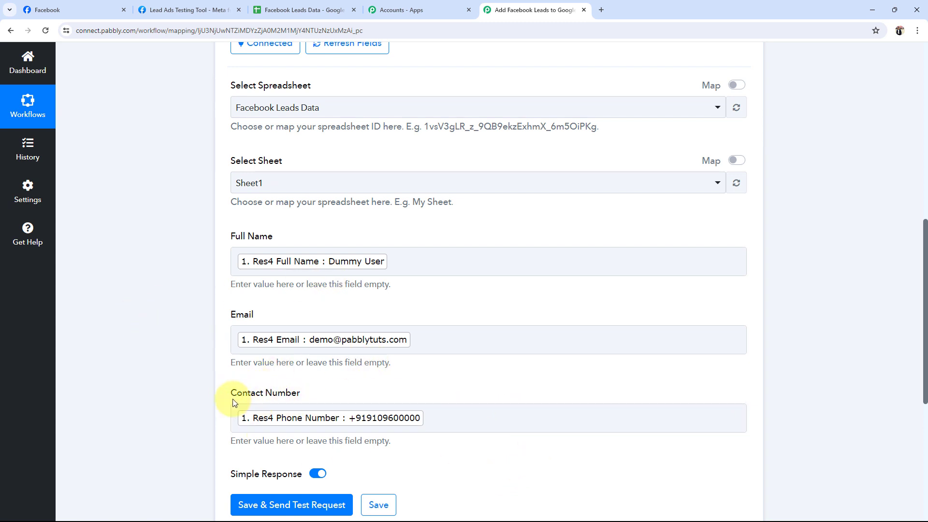
- Switch to the Facebook Leads Data spreadsheet and check row 2 under Full Name, Email and Contact Number
{"action": "left_click", "coordinate": [305, 9]}
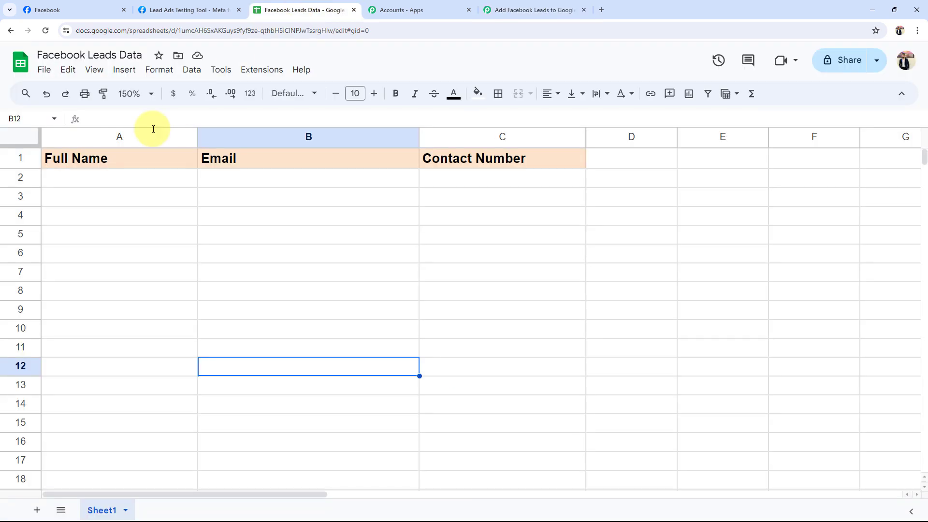
{"action": "left_click", "coordinate": [87, 182]}
{"action": "left_click", "coordinate": [256, 182]}
{"action": "left_click", "coordinate": [437, 178]}
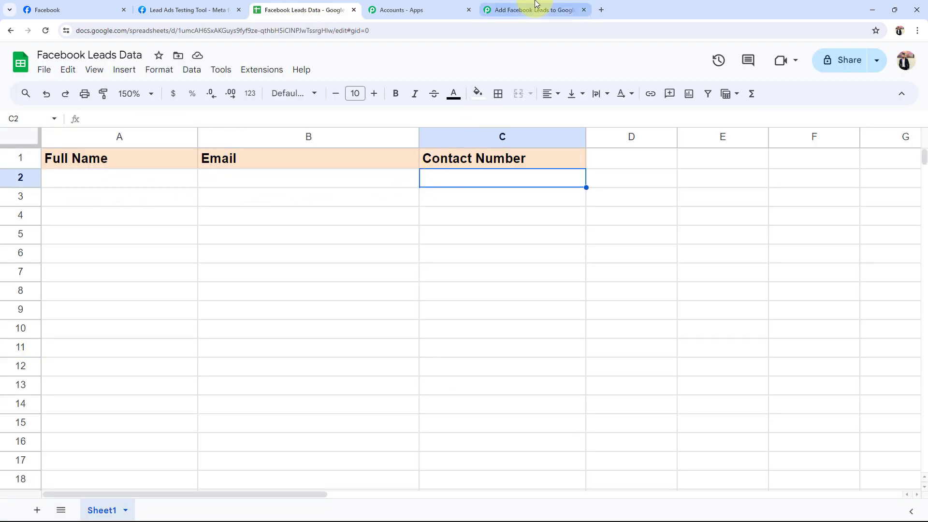
- Return to the Google Sheets action in the Pabbly Connect workflow
{"action": "left_click", "coordinate": [537, 6]}
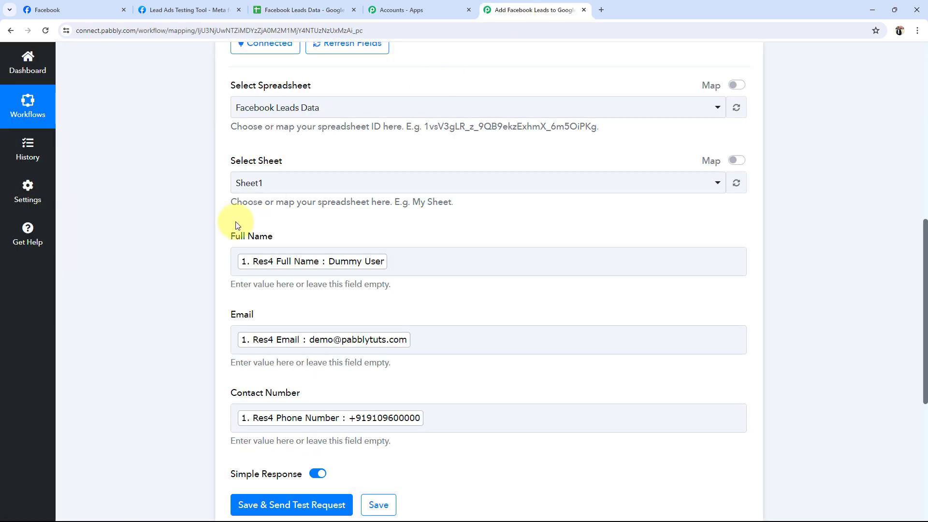
{"action": "left_click", "coordinate": [416, 264]}
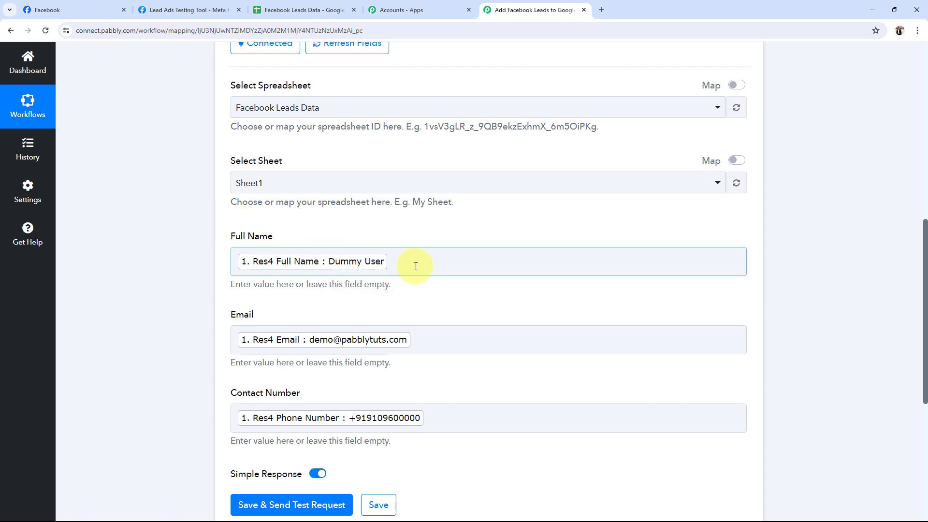
{"action": "type", "text": "demo"}
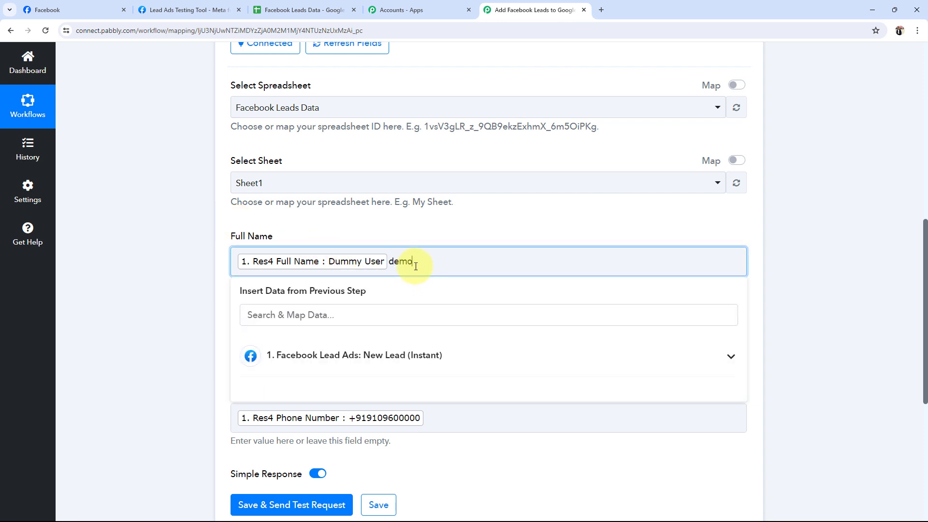
{"action": "key", "text": "BackSpace"}
{"action": "key", "text": "BackSpace"}
{"action": "key", "text": "BackSpace"}
{"action": "key", "text": "BackSpace"}
{"action": "left_click", "coordinate": [161, 264]}
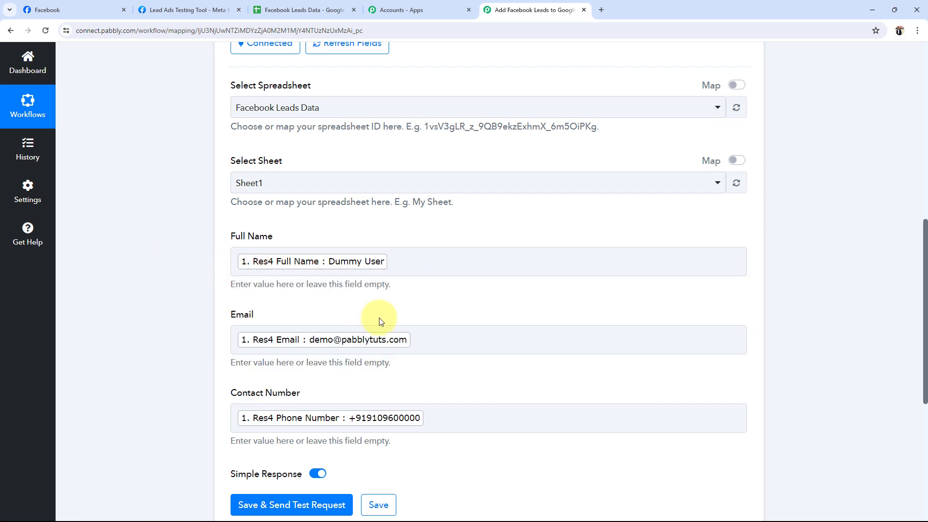
- Save the Google Sheets action with a test request and check the table range in the received response
{"action": "left_click", "coordinate": [246, 504]}
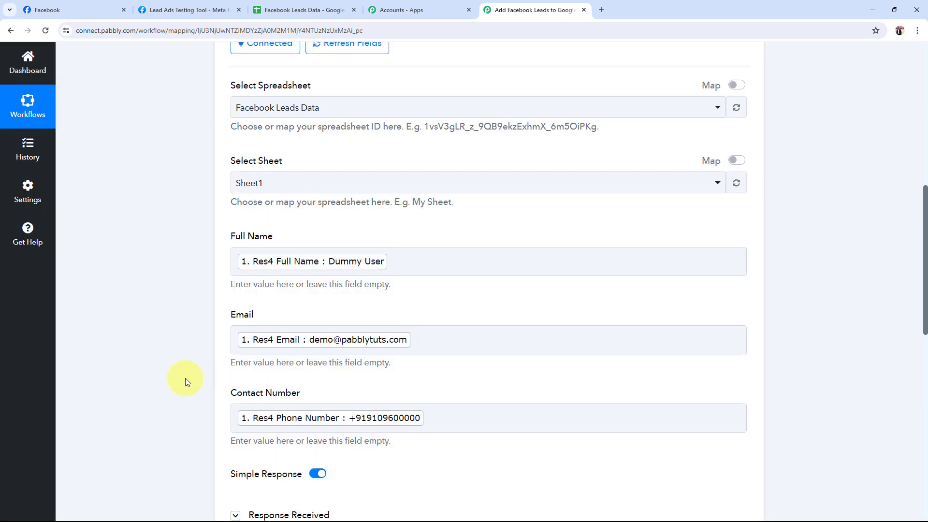
{"action": "scroll", "coordinate": [185, 378], "scroll_direction": "down", "scroll_amount": 5}
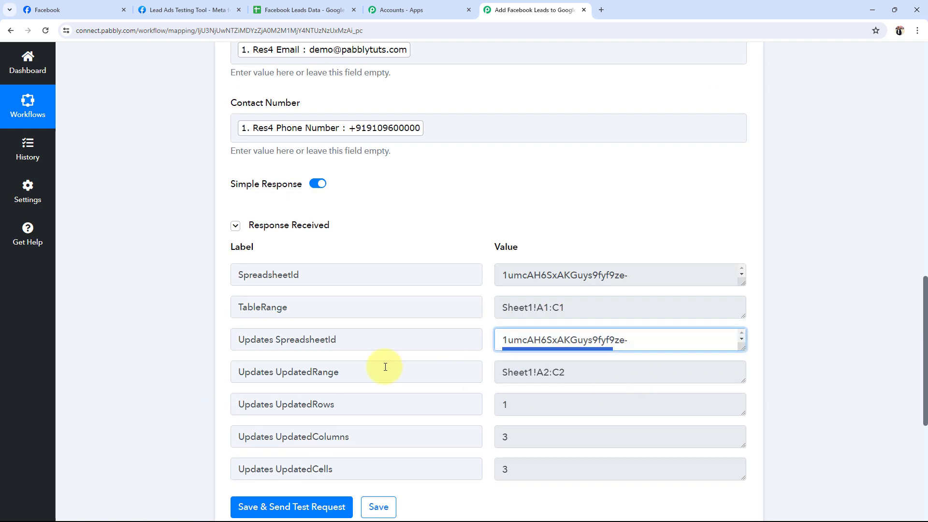
{"action": "left_click_drag", "start_coordinate": [587, 303], "coordinate": [464, 302]}
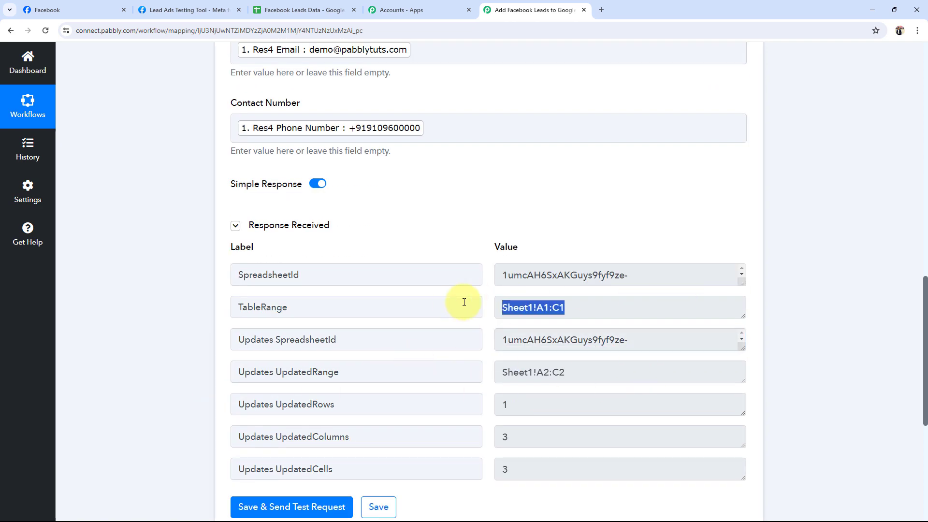
- In the Facebook Leads Data spreadsheet, clear the peach fill and bold formatting from the new lead's row, A2:C2
{"action": "left_click", "coordinate": [304, 9]}
{"action": "left_click_drag", "start_coordinate": [456, 184], "coordinate": [161, 184]}
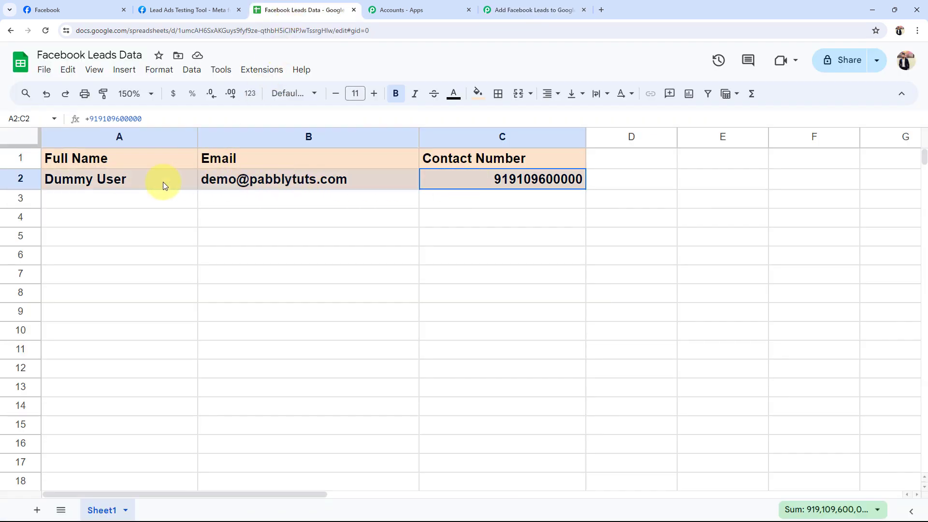
{"action": "left_click", "coordinate": [478, 94]}
{"action": "left_click", "coordinate": [600, 135]}
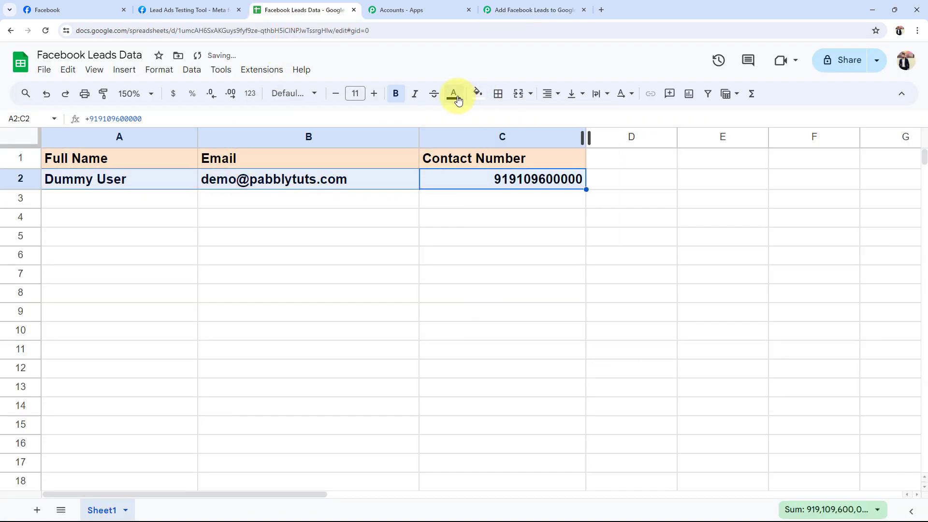
{"action": "left_click", "coordinate": [396, 93]}
{"action": "left_click", "coordinate": [346, 318]}
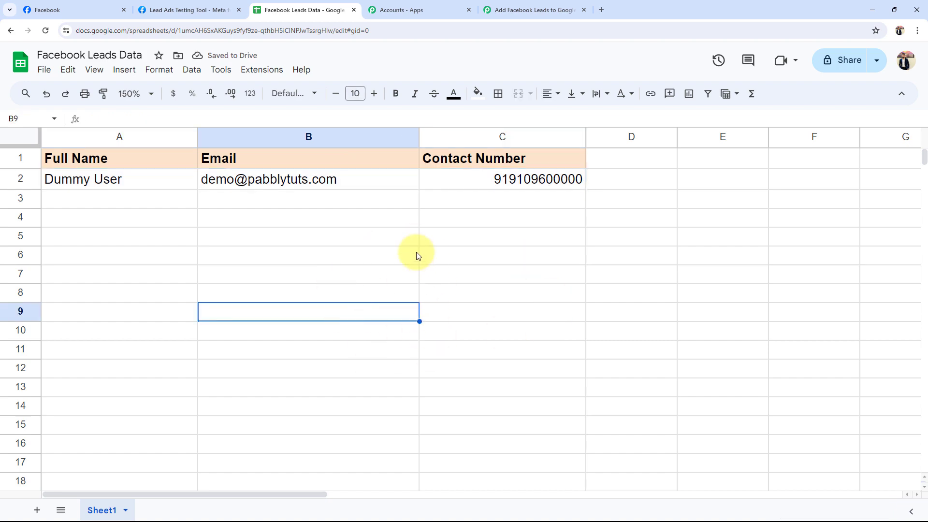
- Switch back to the Pabbly Connect workflow and collapse the Google Sheets Add New Row action
{"action": "left_click", "coordinate": [503, 10]}
{"action": "left_click", "coordinate": [142, 334]}
{"action": "scroll", "coordinate": [142, 334], "scroll_direction": "up", "scroll_amount": 5}
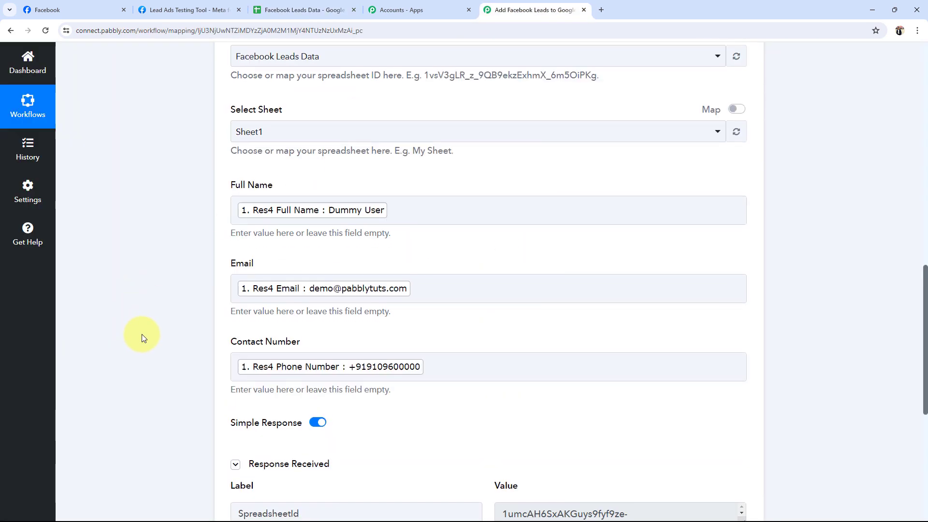
{"action": "scroll", "coordinate": [141, 334], "scroll_direction": "up", "scroll_amount": 10}
{"action": "left_click", "coordinate": [270, 352]}
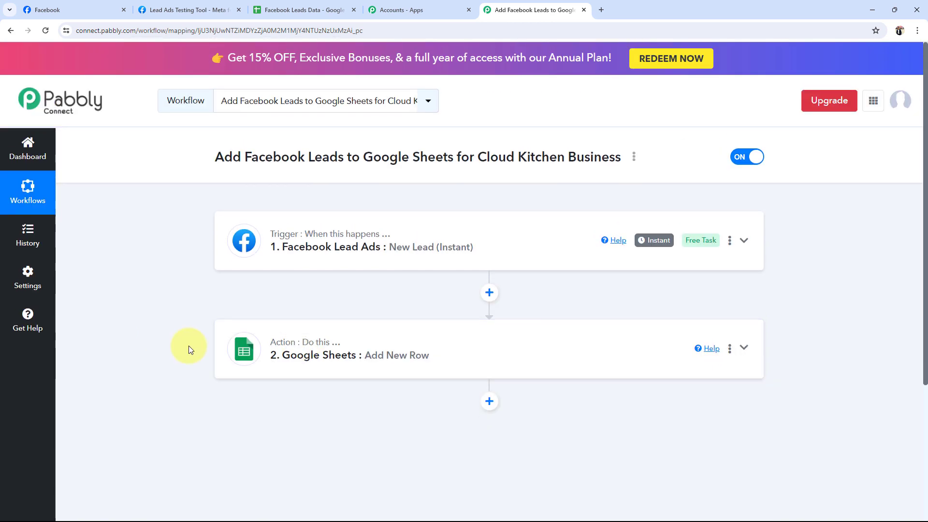